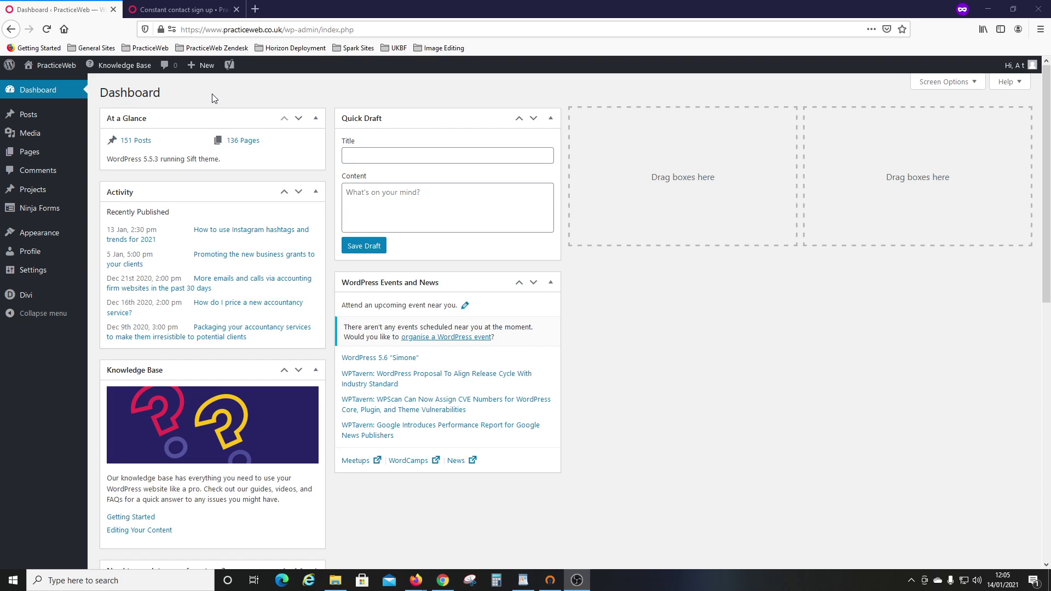
Step: Open the Ninja Forms settings and start generating a Constant Contact access token
{"action": "mouse_move", "coordinate": [45, 214]}
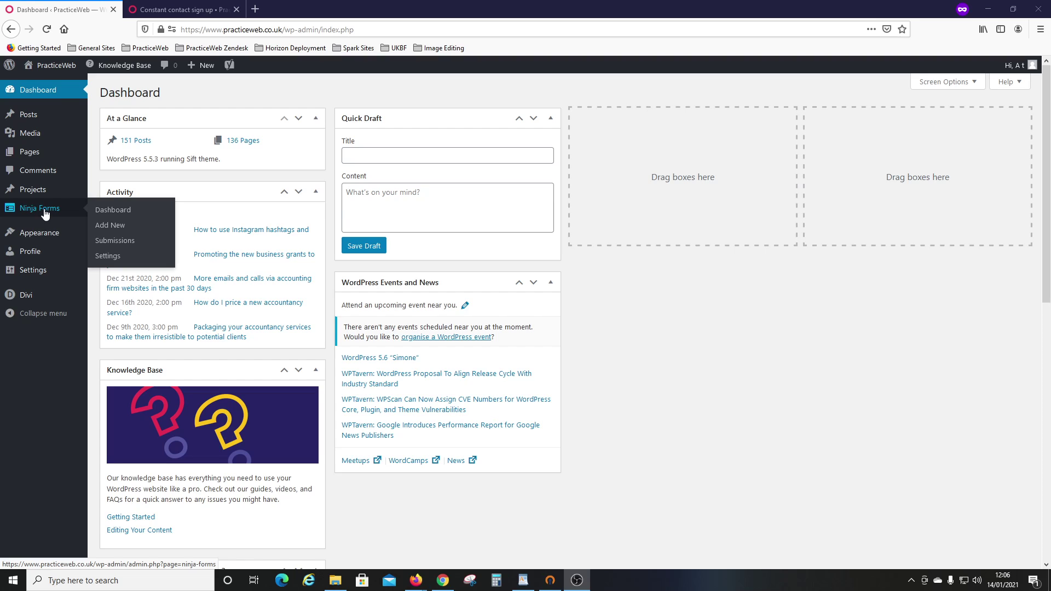
{"action": "left_click", "coordinate": [111, 260]}
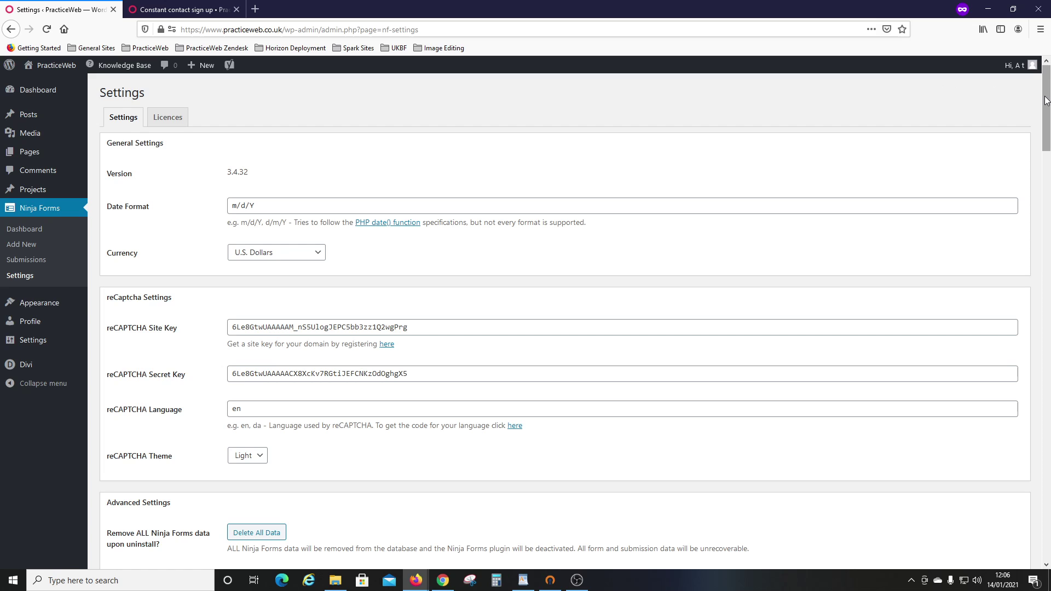
{"action": "left_click_drag", "start_coordinate": [1045, 100], "coordinate": [996, 249]}
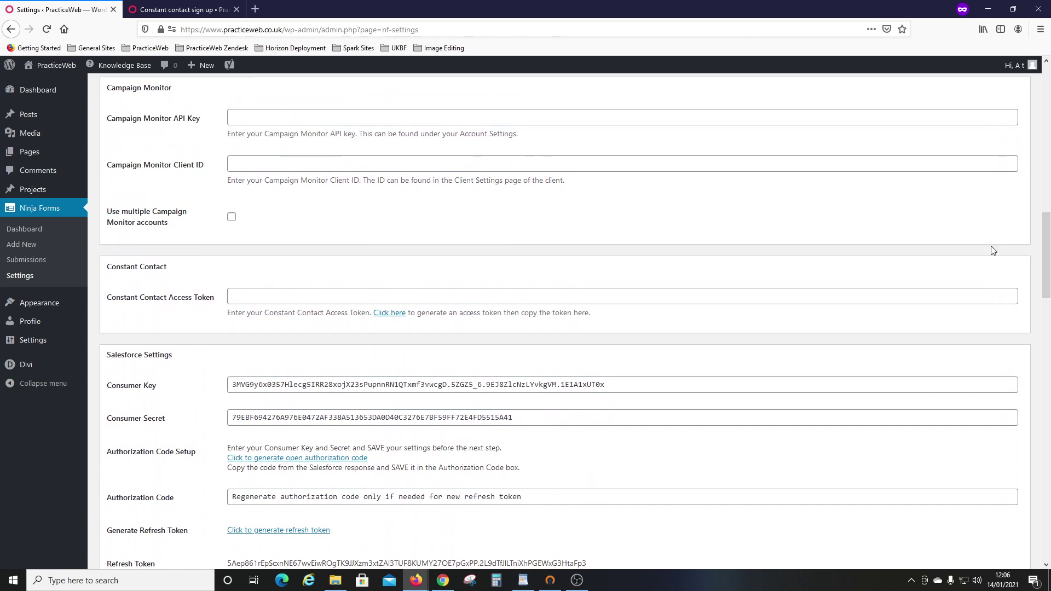
{"action": "left_click", "coordinate": [270, 296]}
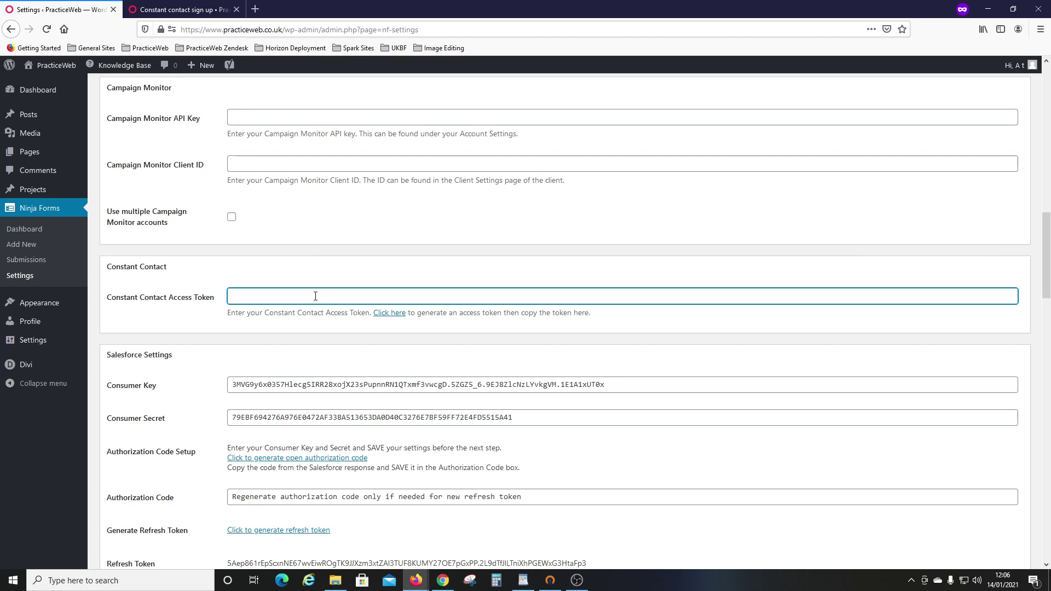
{"action": "left_click", "coordinate": [389, 313]}
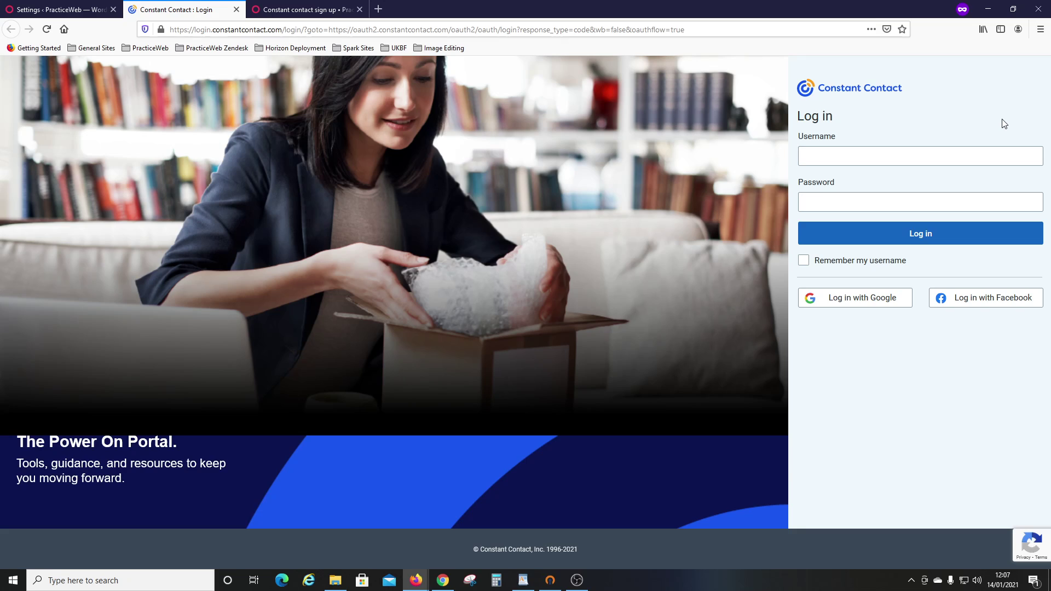
Step: Log in to Constant Contact with the account's username and password, and allow Ninja Forms to access the account
{"action": "left_click", "coordinate": [873, 155]}
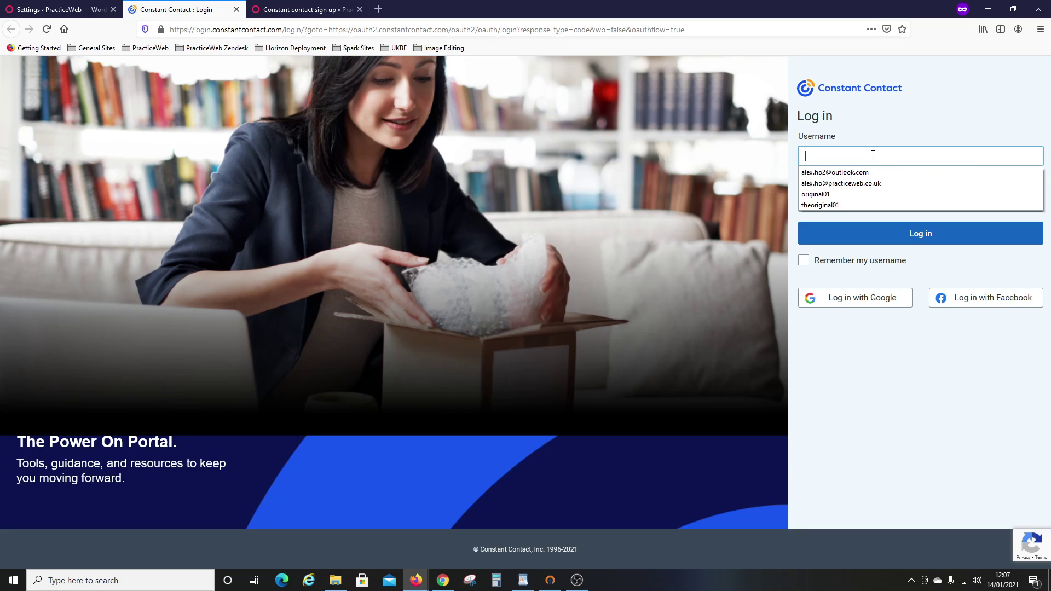
{"action": "left_click", "coordinate": [859, 185]}
{"action": "left_click", "coordinate": [844, 200]}
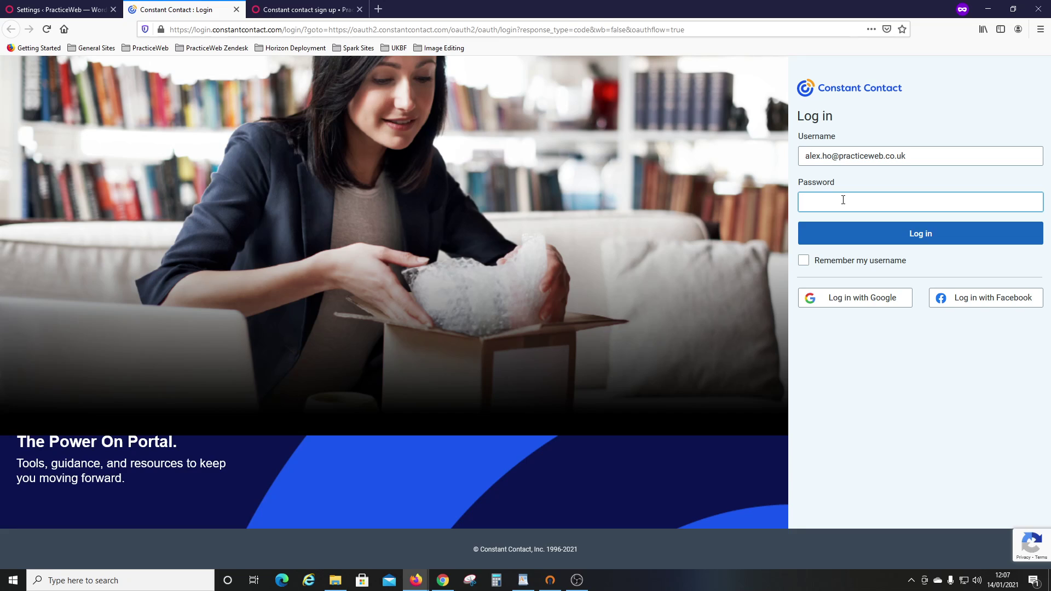
{"action": "type", "text": "*********"}
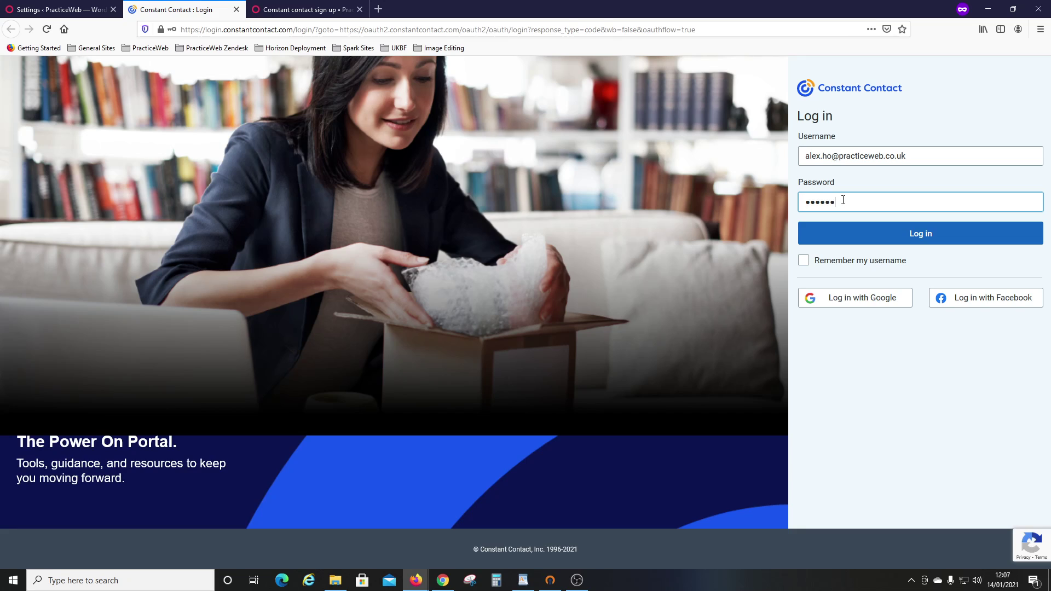
{"action": "left_click", "coordinate": [831, 239]}
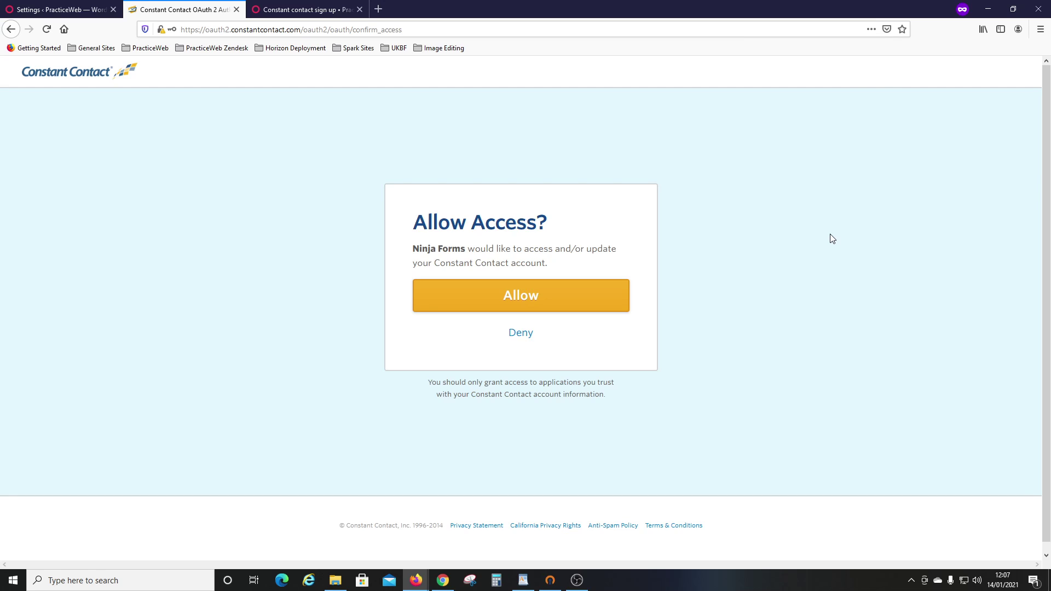
{"action": "left_click", "coordinate": [427, 294]}
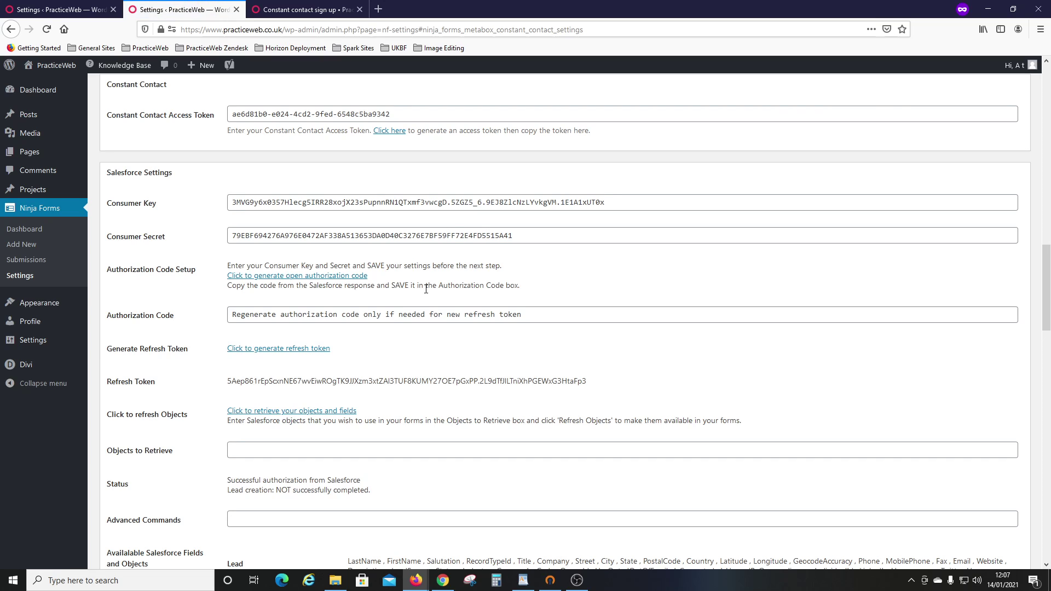
Step: Save the Ninja Forms settings with the generated Constant Contact access token
{"action": "scroll", "coordinate": [451, 282], "scroll_direction": "up", "scroll_amount": 2}
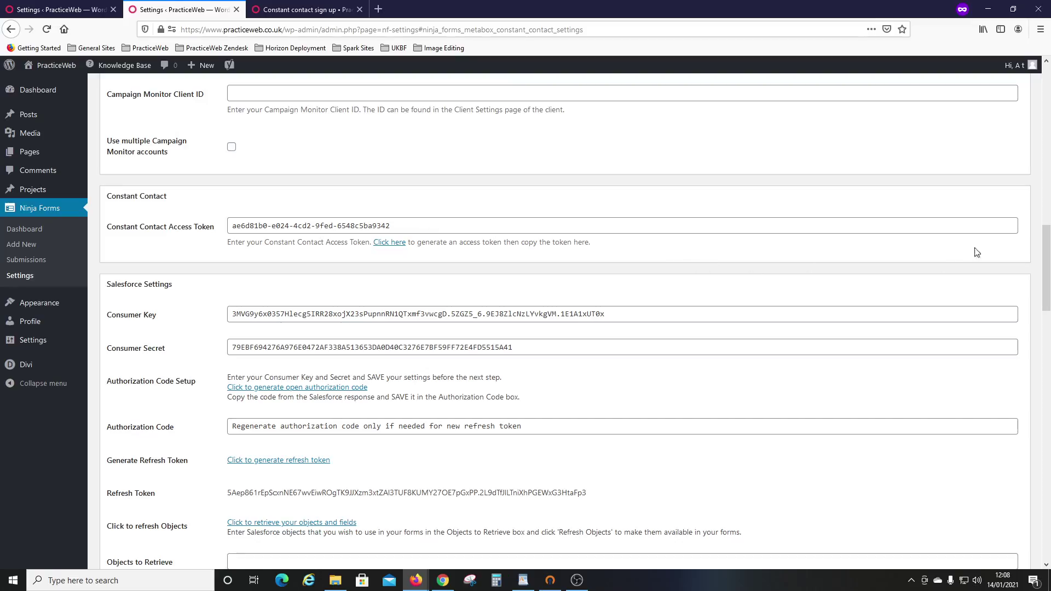
{"action": "left_click_drag", "start_coordinate": [1047, 244], "coordinate": [1046, 509]}
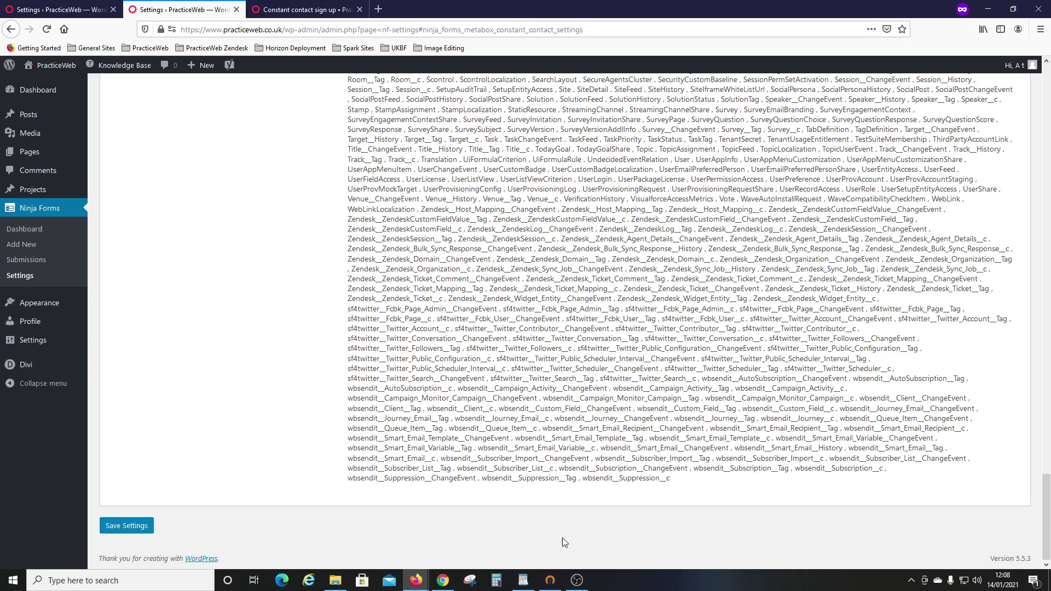
{"action": "left_click", "coordinate": [120, 526]}
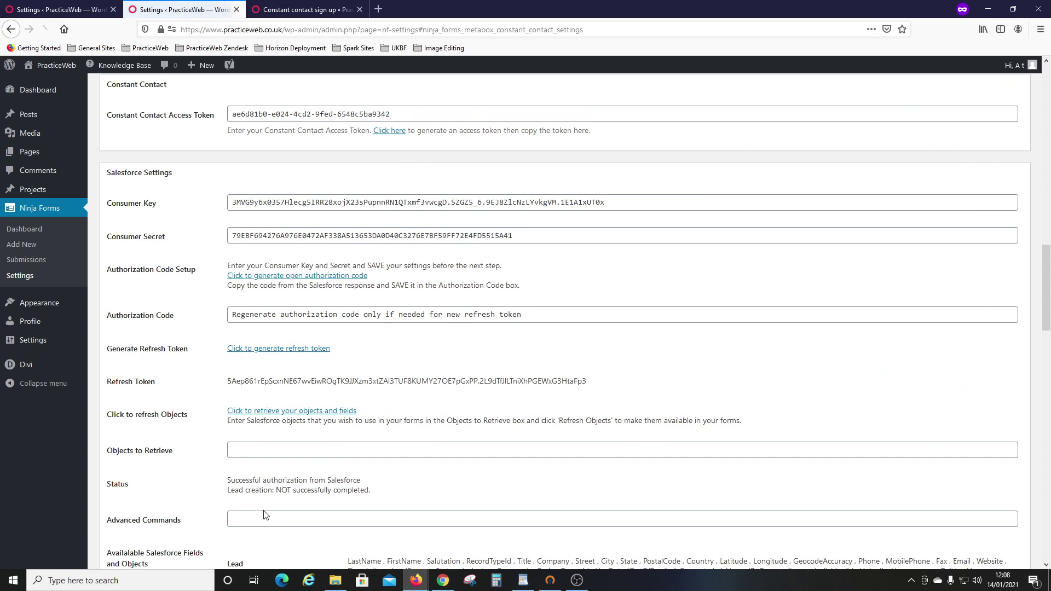
{"action": "scroll", "coordinate": [264, 514], "scroll_direction": "up", "scroll_amount": 1}
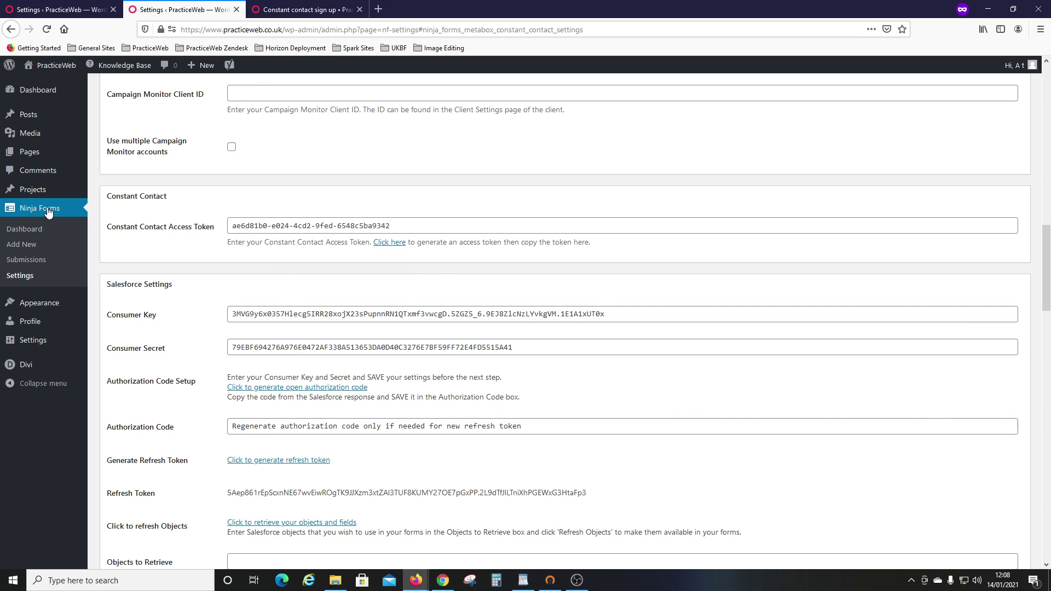
Step: Open the "Constant contact test" form from the Ninja Forms dashboard for editing
{"action": "left_click", "coordinate": [29, 236]}
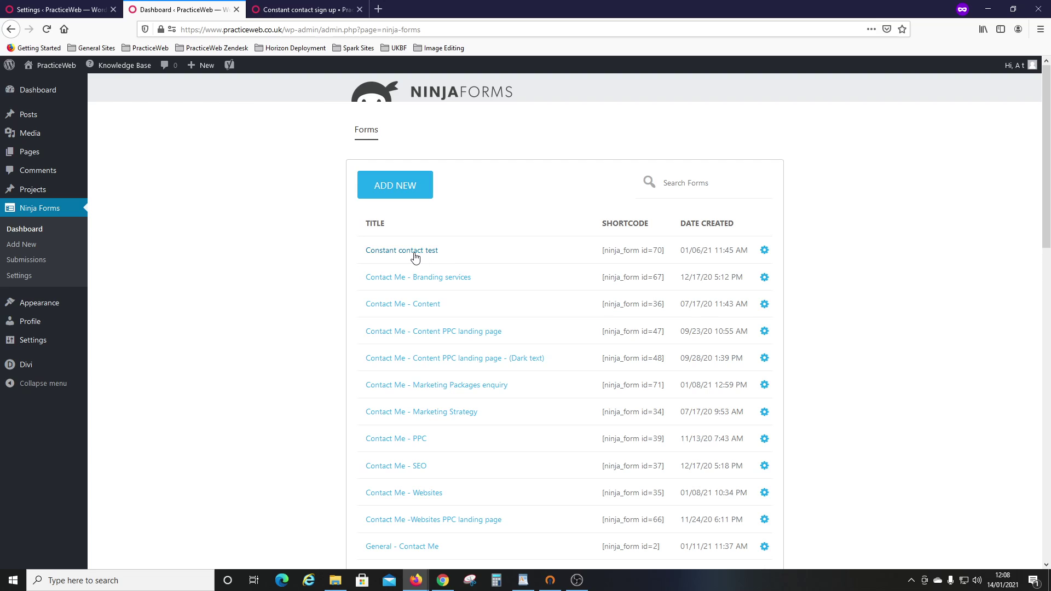
{"action": "left_click", "coordinate": [764, 251]}
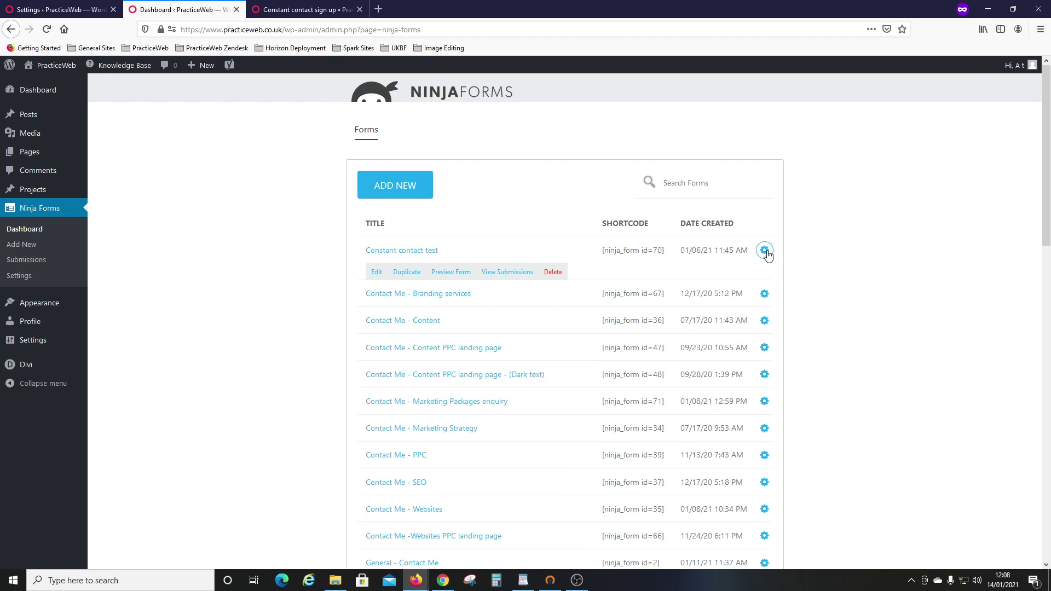
{"action": "left_click", "coordinate": [377, 272]}
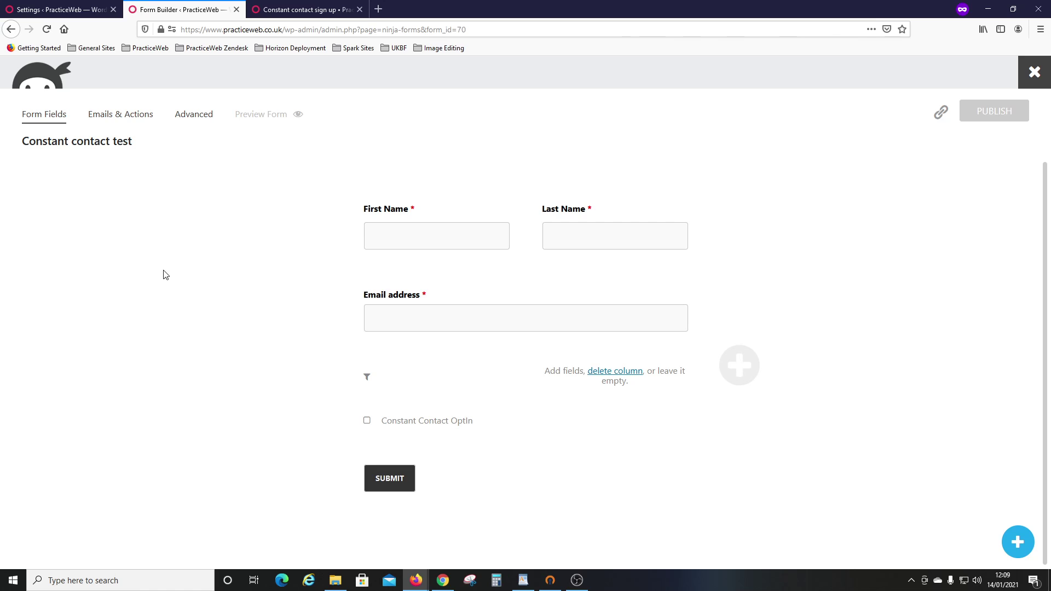
Step: Add a Constant Contact action to the form and select the test list as its list
{"action": "left_click", "coordinate": [114, 118]}
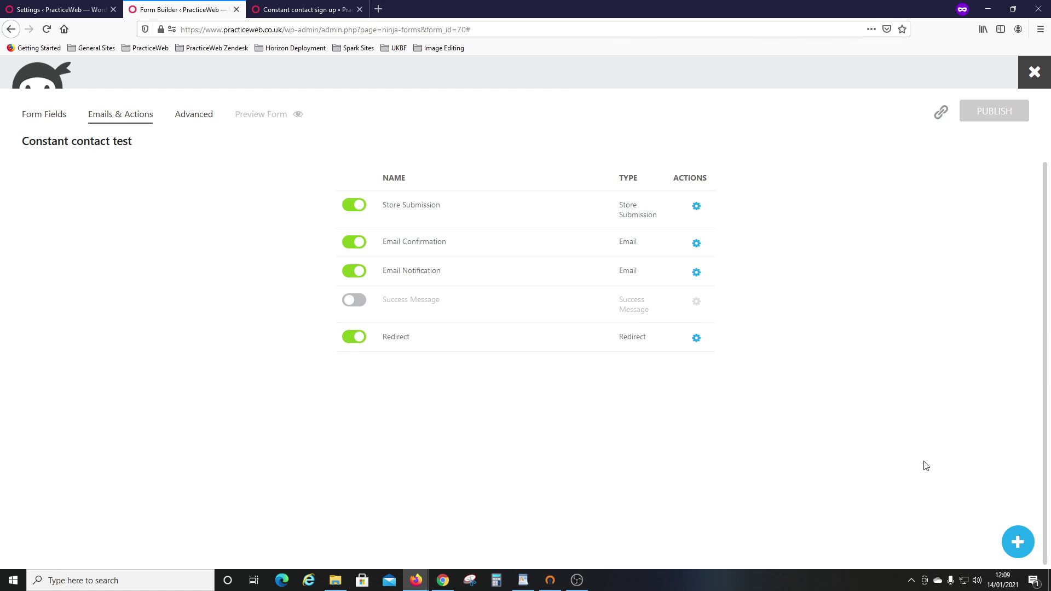
{"action": "left_click", "coordinate": [1018, 544]}
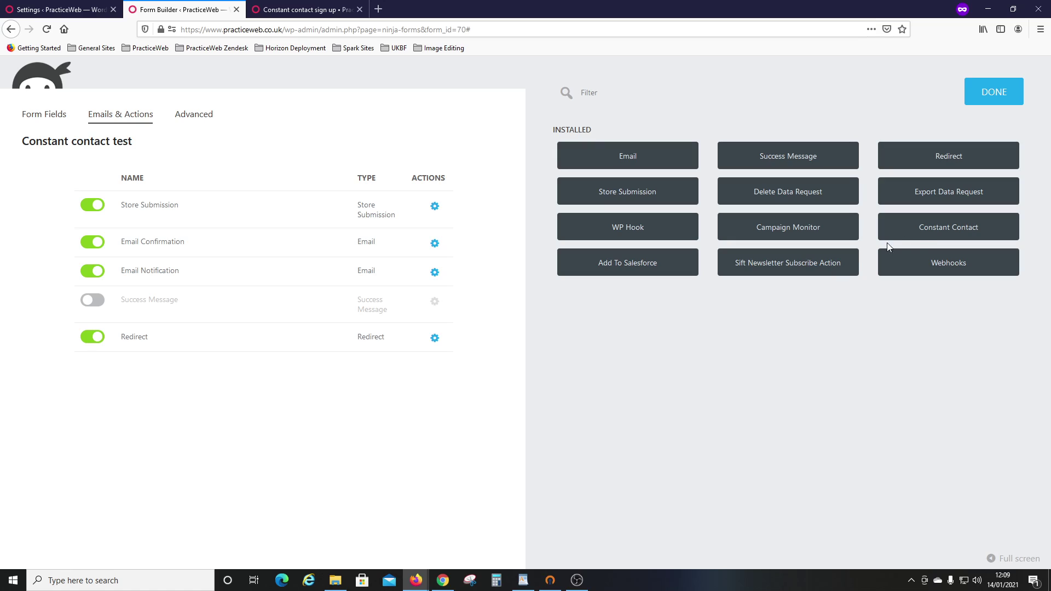
{"action": "left_click", "coordinate": [927, 231]}
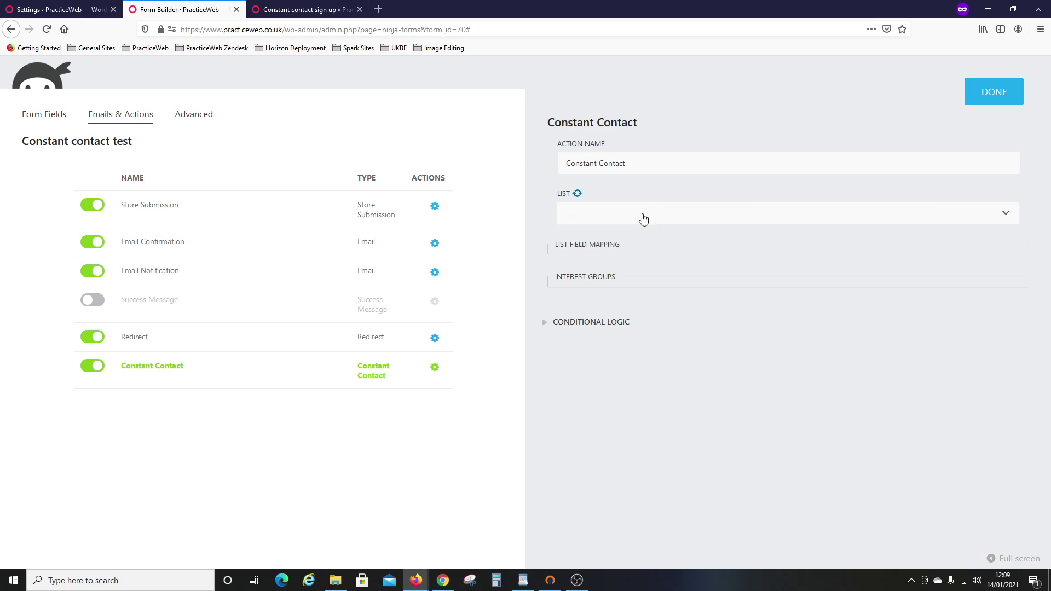
{"action": "left_click", "coordinate": [1008, 218]}
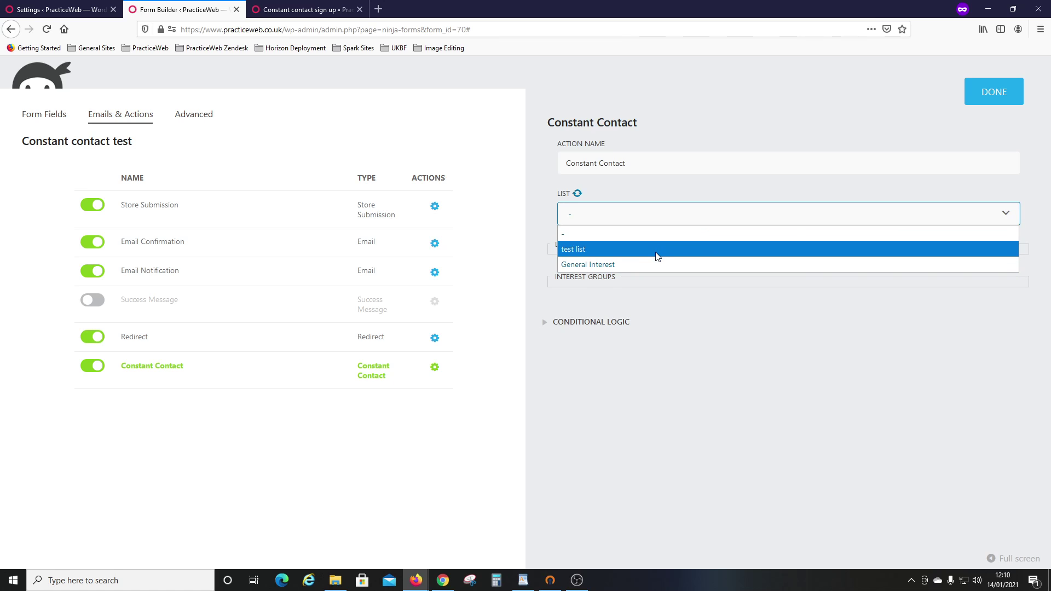
{"action": "left_click", "coordinate": [606, 251]}
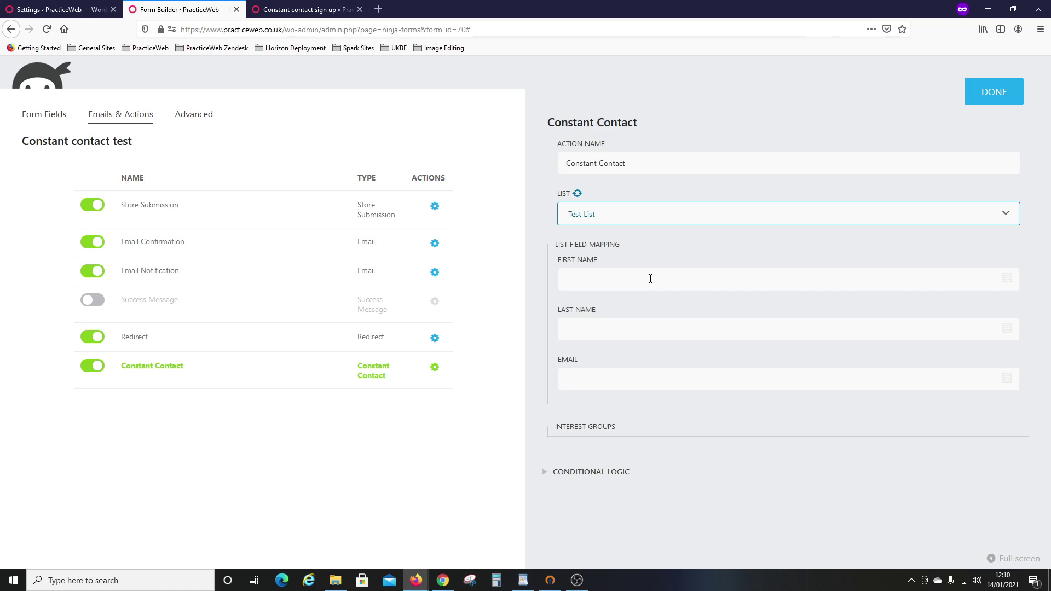
Step: Map the action's First Name, Last Name and Email list fields to the form's matching merge tags and finish the action
{"action": "left_click", "coordinate": [650, 278]}
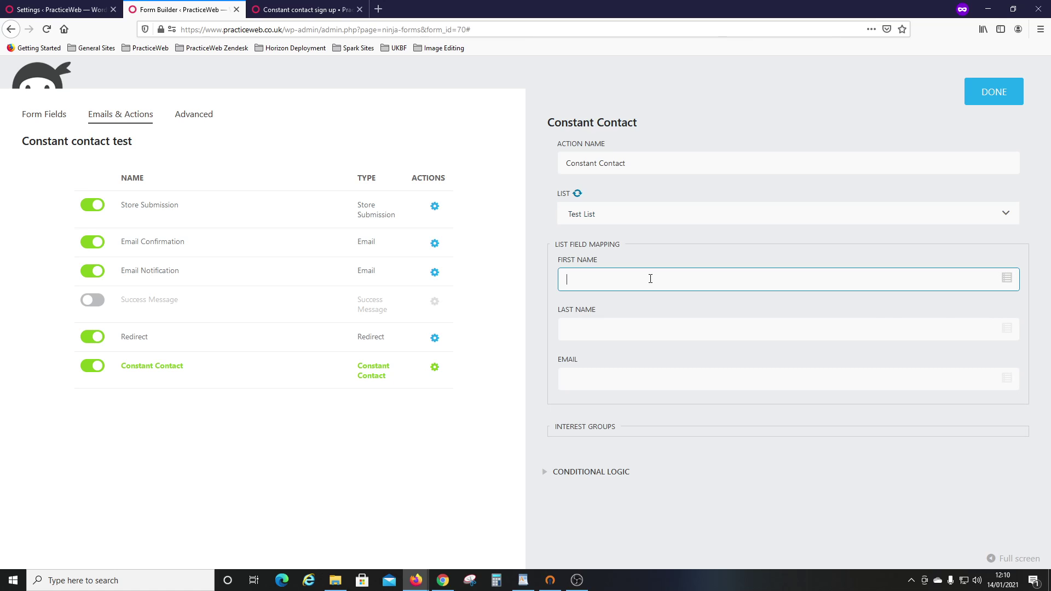
{"action": "left_click", "coordinate": [1010, 281]}
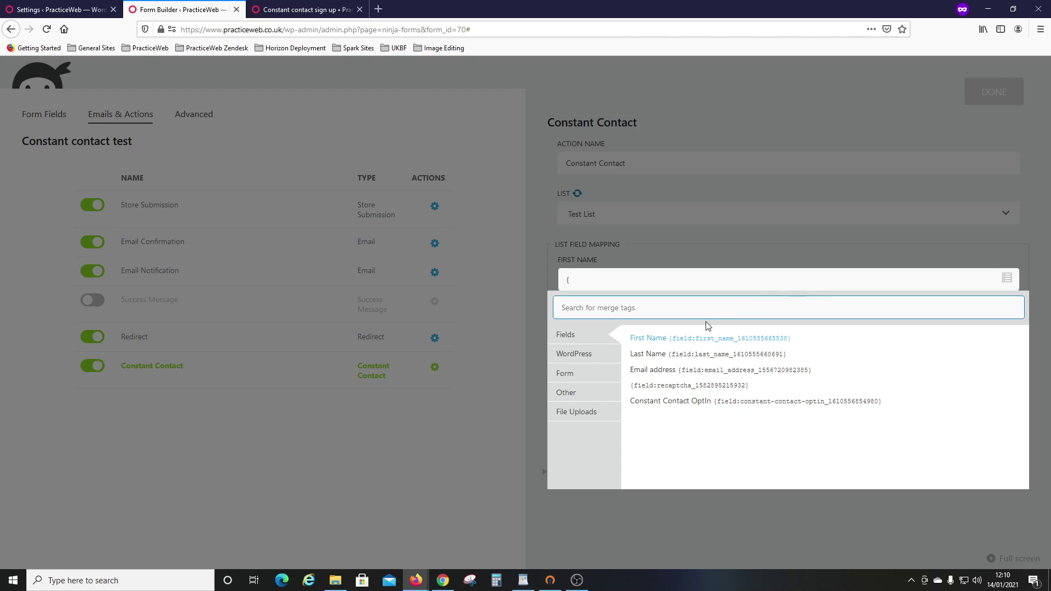
{"action": "left_click", "coordinate": [651, 338]}
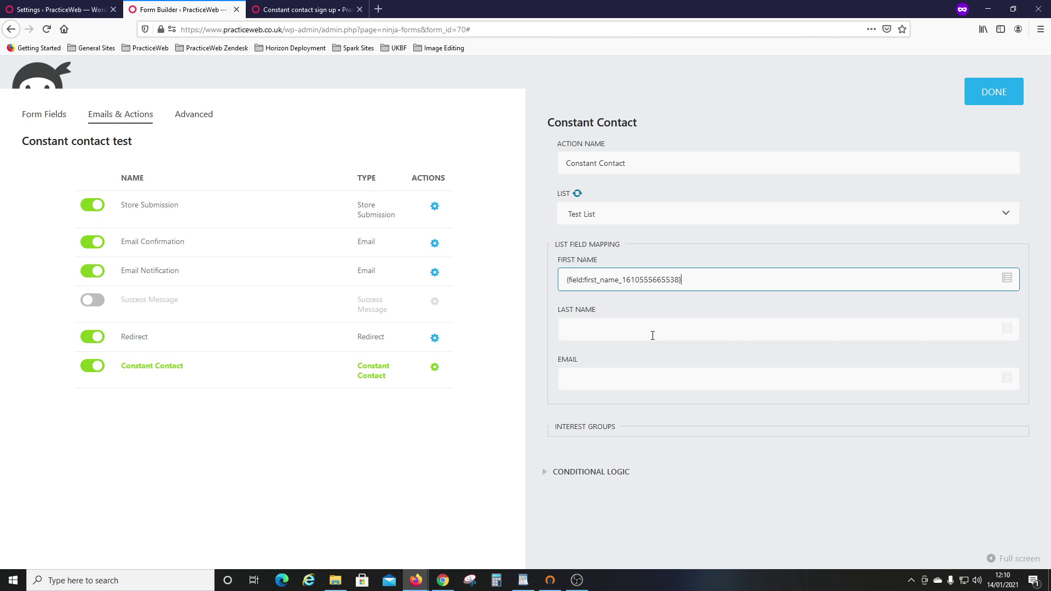
{"action": "left_click", "coordinate": [652, 335]}
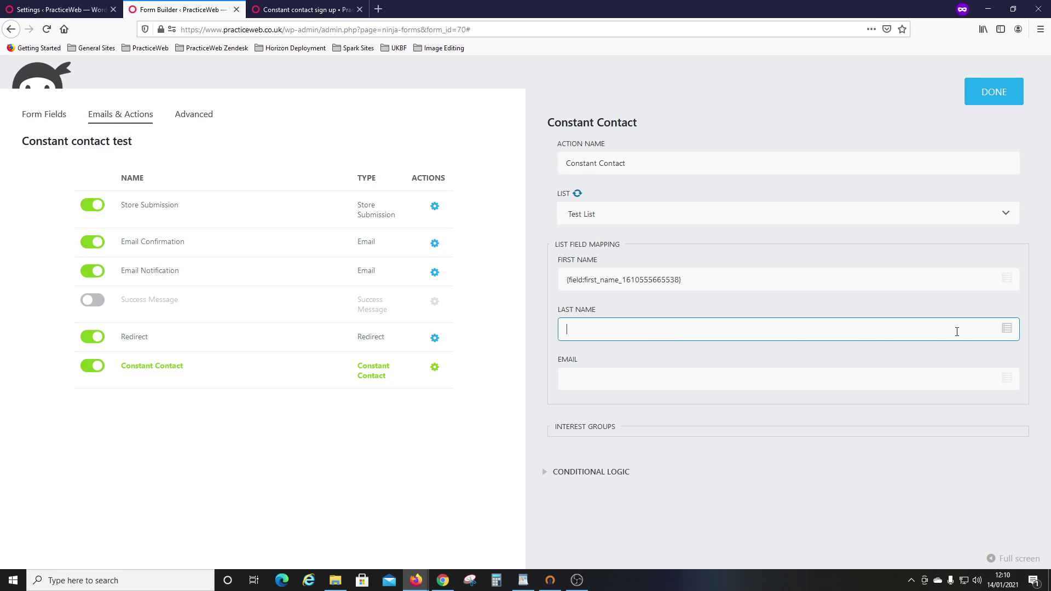
{"action": "left_click", "coordinate": [1007, 328]}
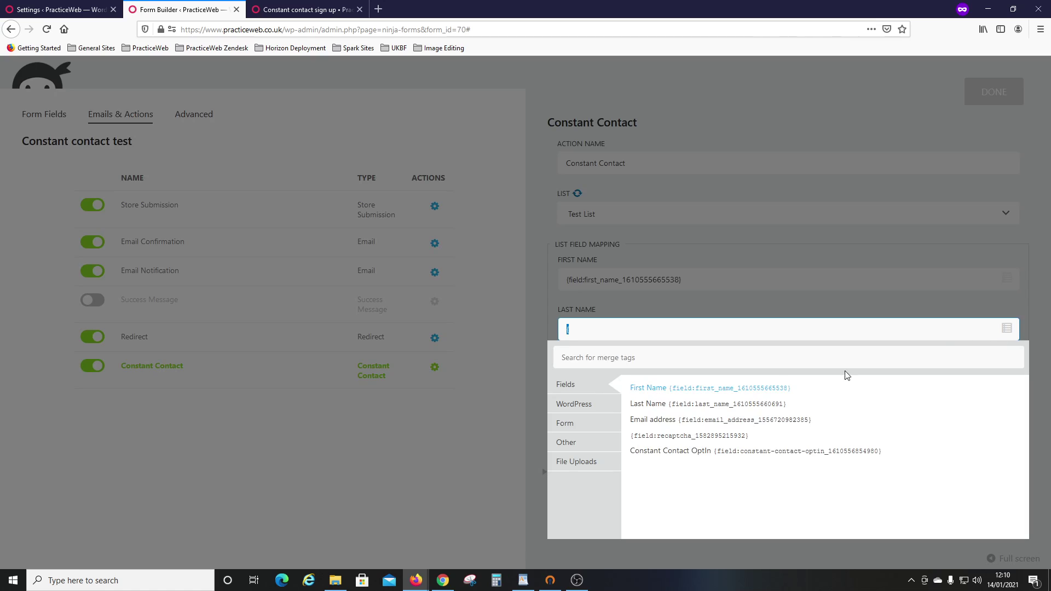
{"action": "left_click", "coordinate": [673, 405]}
{"action": "left_click", "coordinate": [619, 385]}
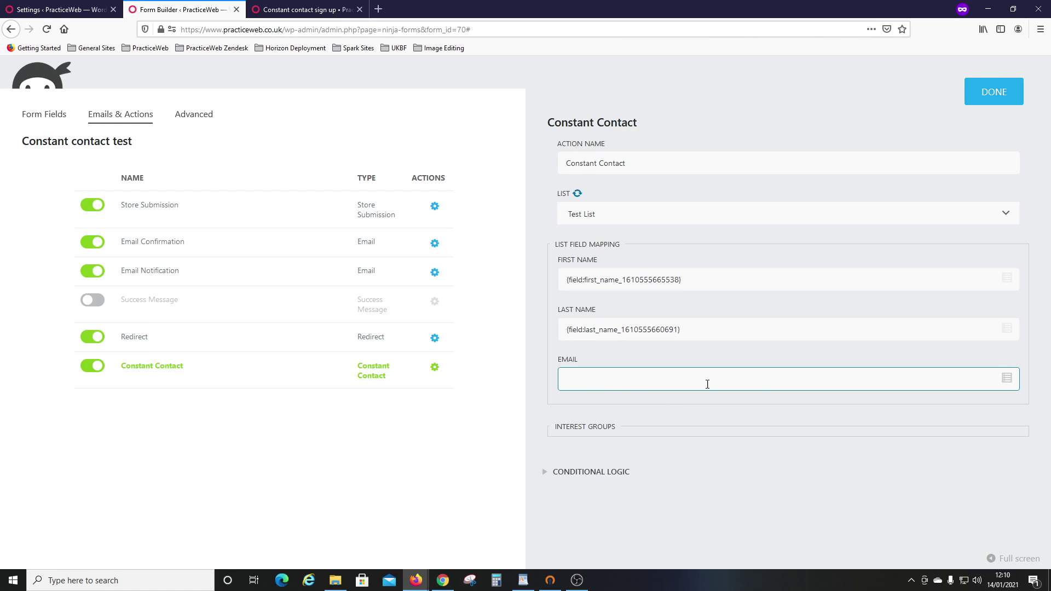
{"action": "left_click", "coordinate": [1009, 385]}
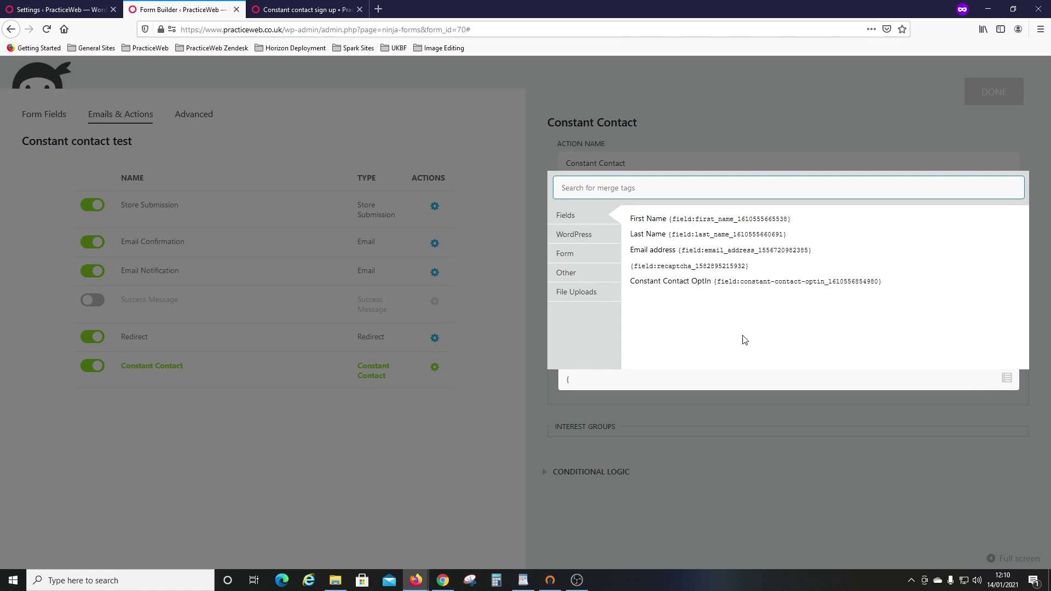
{"action": "left_click", "coordinate": [665, 251]}
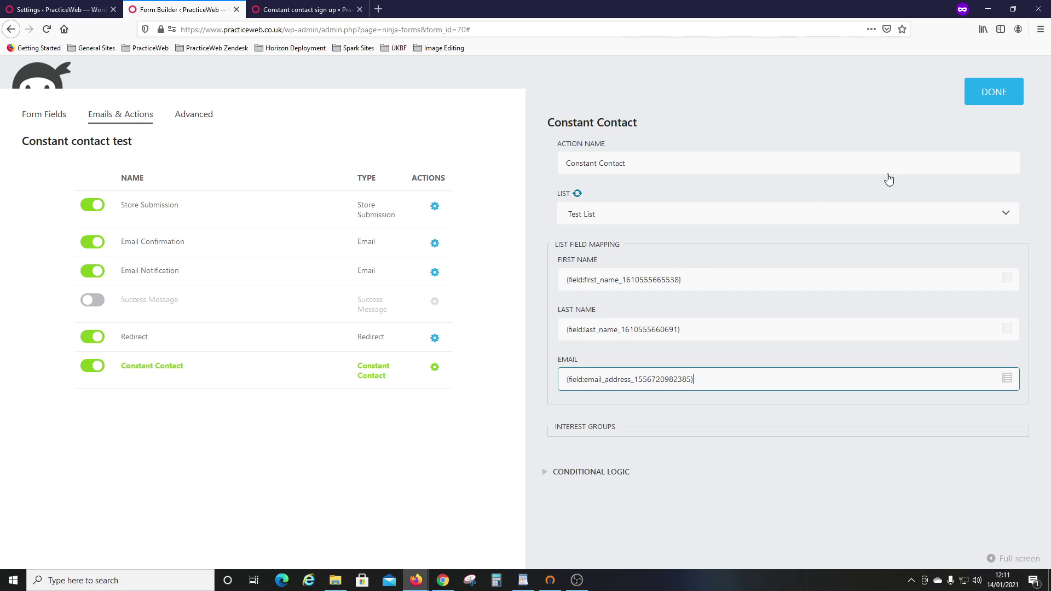
{"action": "left_click", "coordinate": [986, 95]}
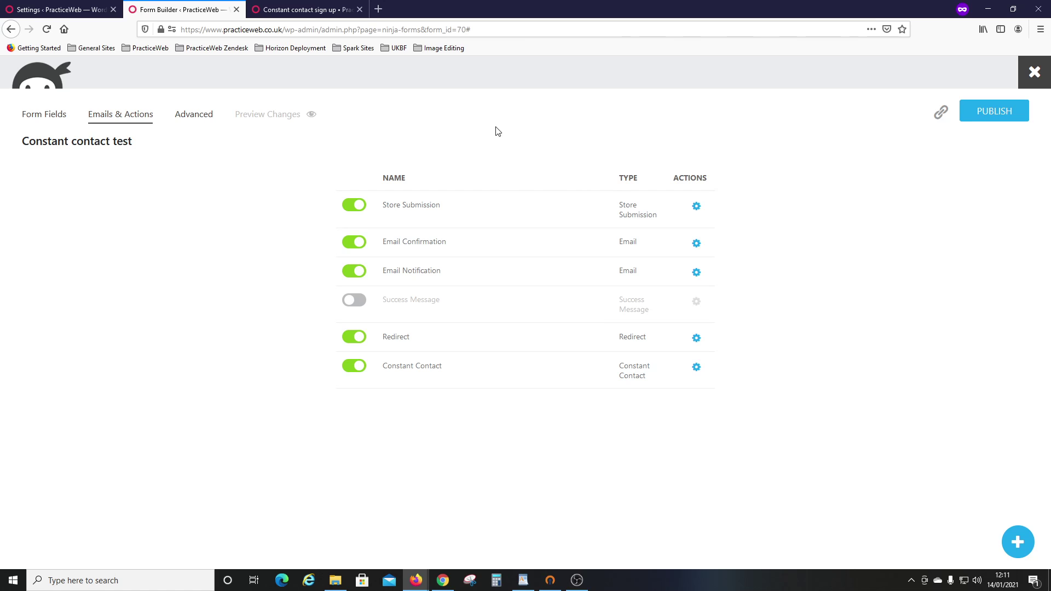
Step: Review the form's fields and the available field types, including Constant Contact OptIn, and publish the form
{"action": "left_click", "coordinate": [41, 118]}
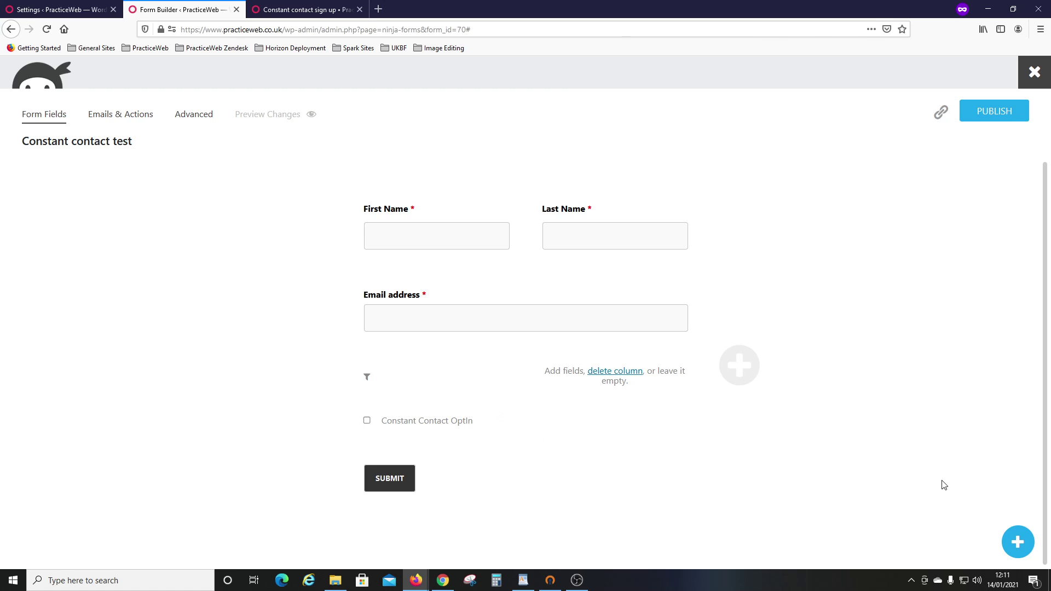
{"action": "left_click", "coordinate": [1018, 543]}
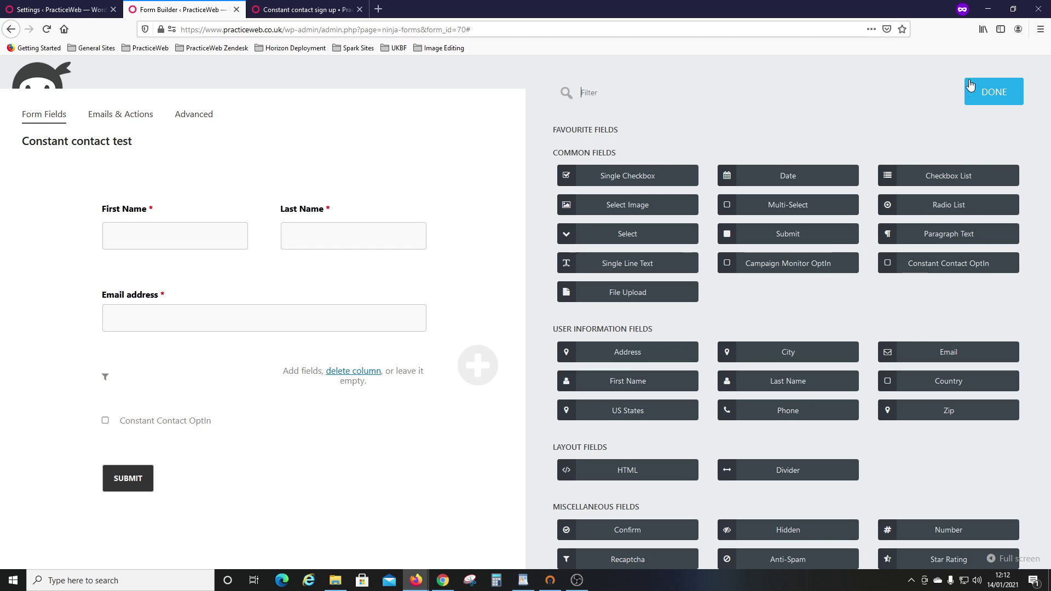
{"action": "left_click", "coordinate": [1003, 101]}
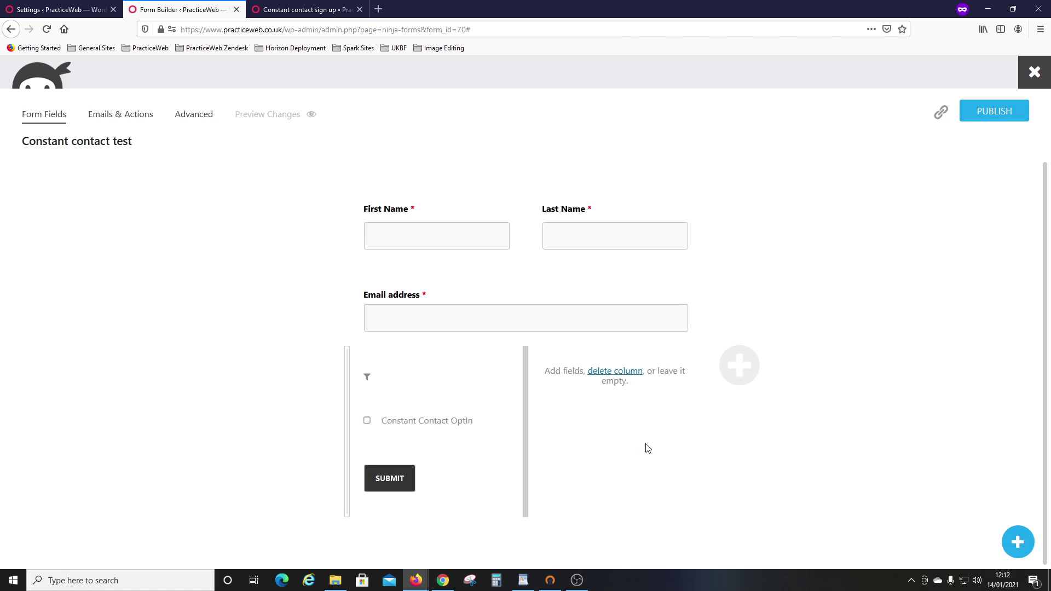
{"action": "left_click", "coordinate": [994, 116]}
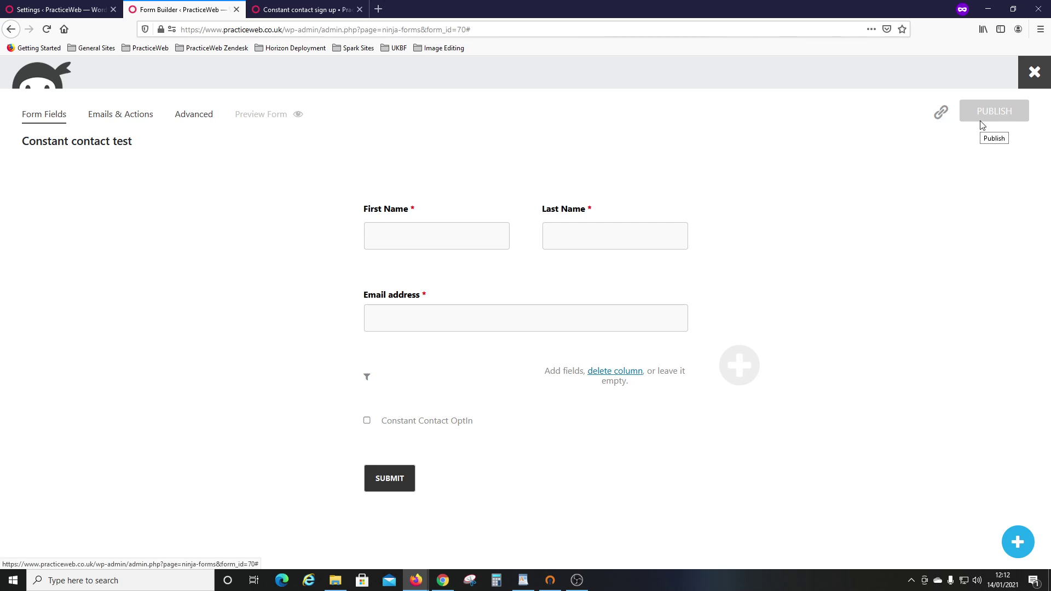
Step: Close the form builder and copy the "Constant contact test" form's shortcode, [ninja_form id=70], from the forms list
{"action": "left_click", "coordinate": [1030, 76]}
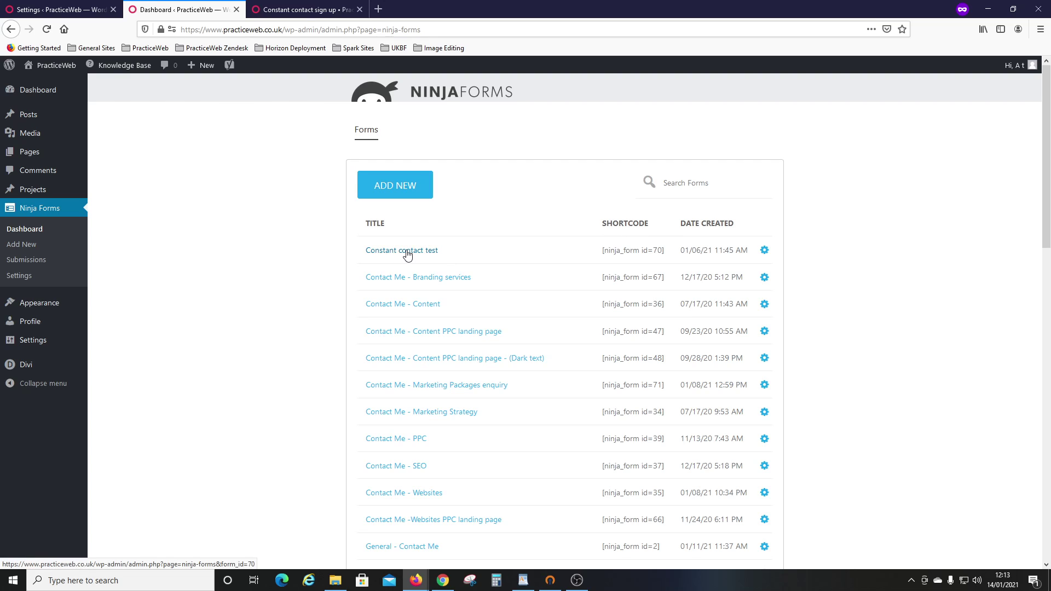
{"action": "left_click_drag", "start_coordinate": [602, 257], "coordinate": [667, 258]}
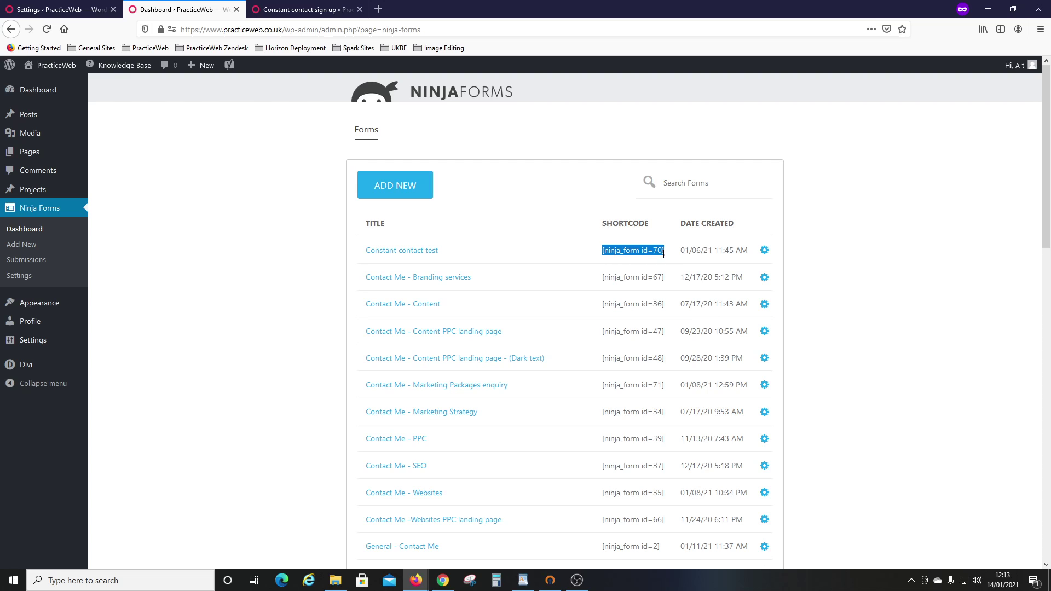
{"action": "right_click", "coordinate": [645, 252]}
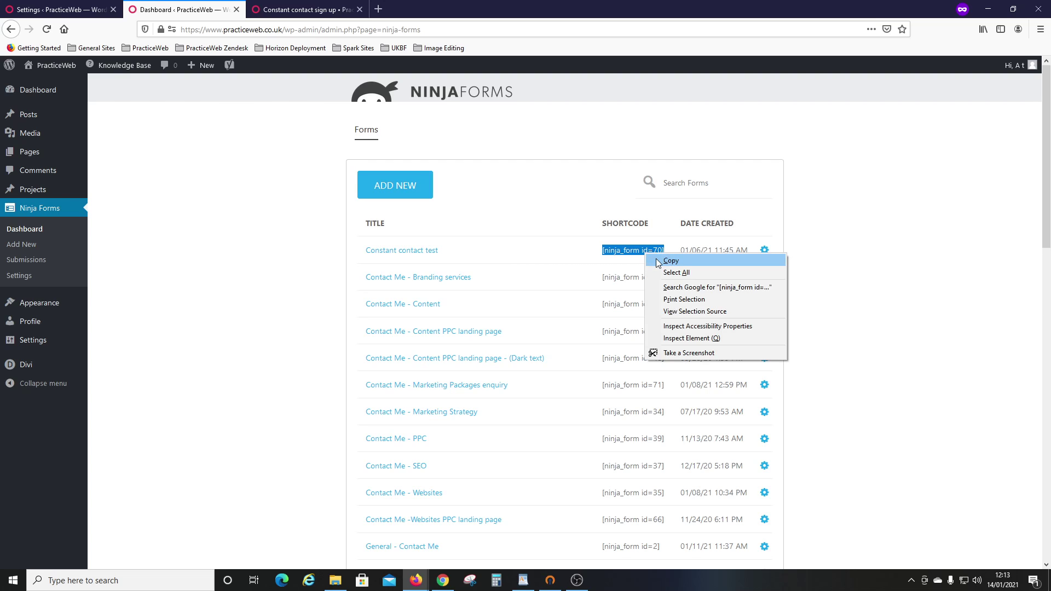
{"action": "left_click", "coordinate": [670, 260]}
{"action": "left_click", "coordinate": [836, 232]}
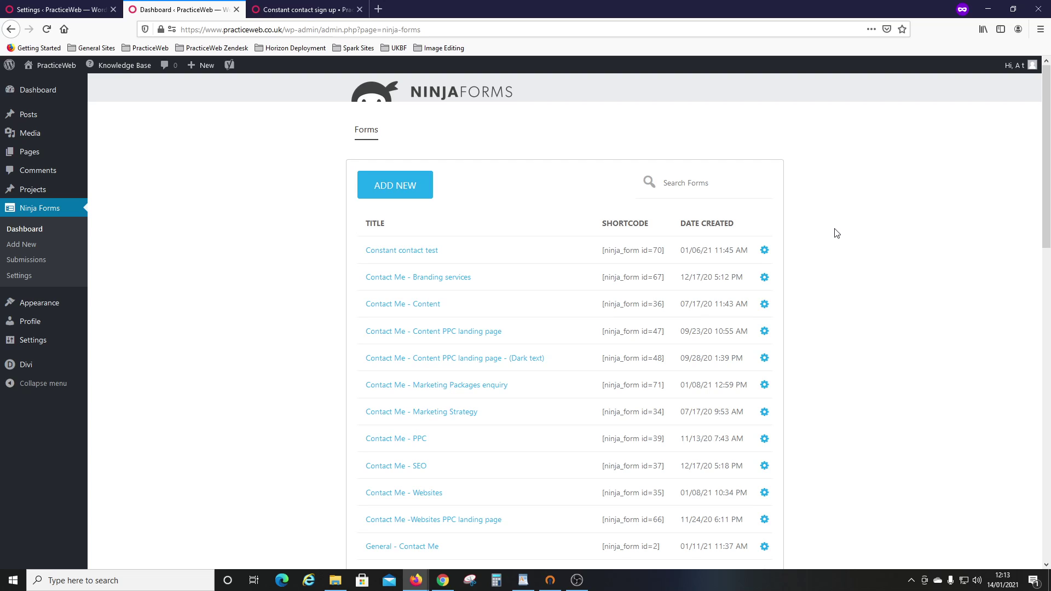
Step: Switch to the Constant contact sign up page and enable the Visual Builder on it
{"action": "left_click", "coordinate": [300, 11]}
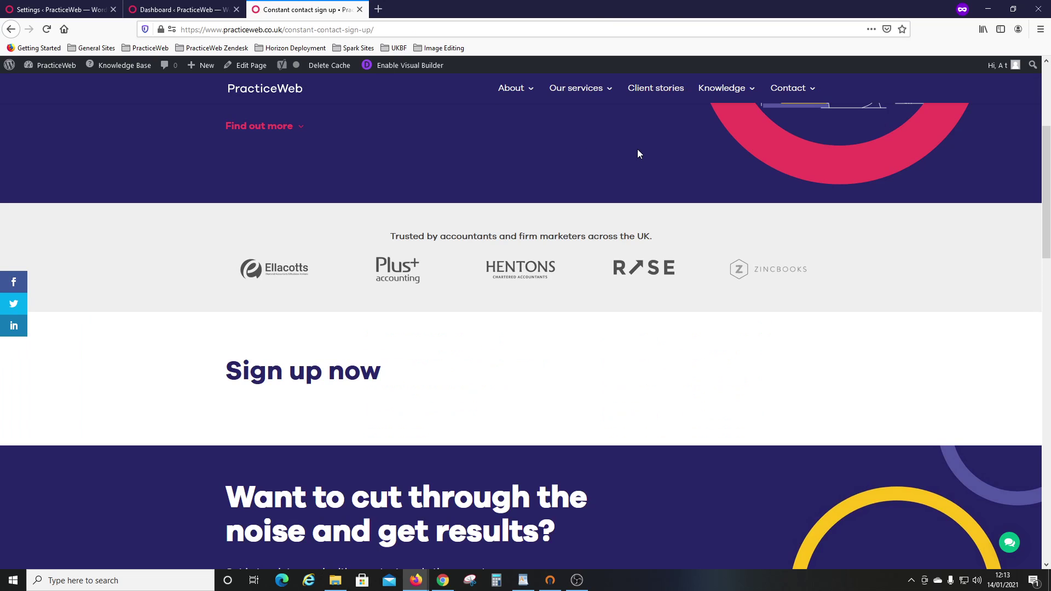
{"action": "scroll", "coordinate": [638, 154], "scroll_direction": "down", "scroll_amount": 1}
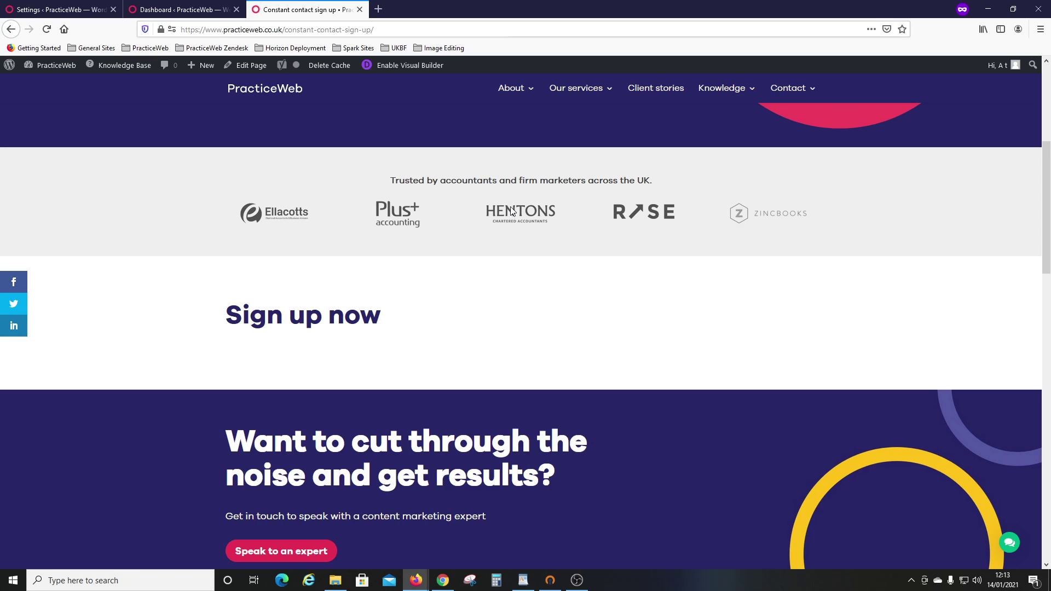
{"action": "left_click", "coordinate": [405, 67]}
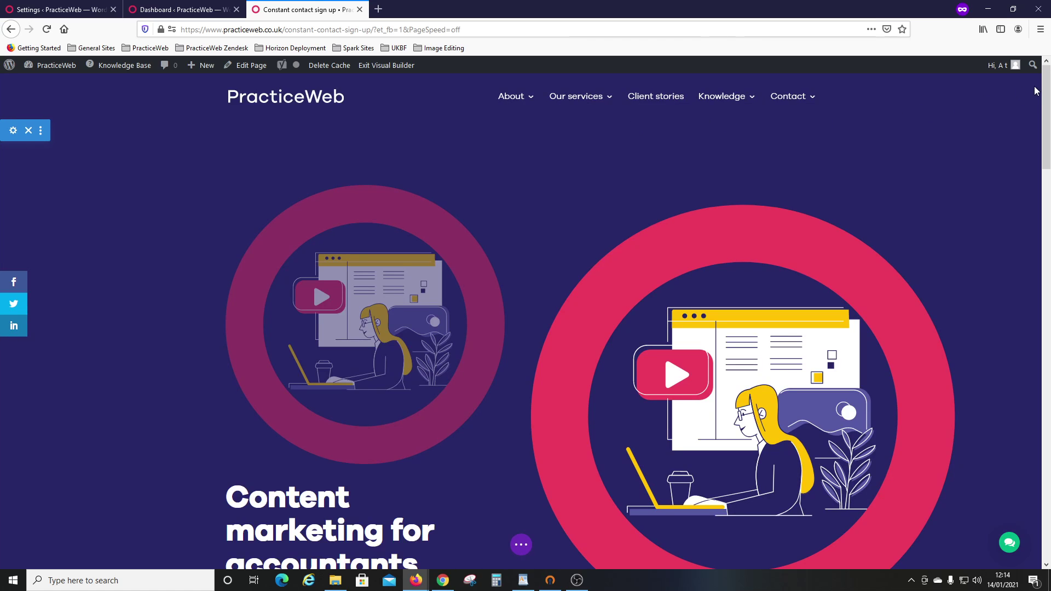
Step: Paste the shortcode [ninja_form id=70] into the empty text module beside the "Sign up now" heading and save the module
{"action": "left_click_drag", "start_coordinate": [1045, 95], "coordinate": [1048, 258]}
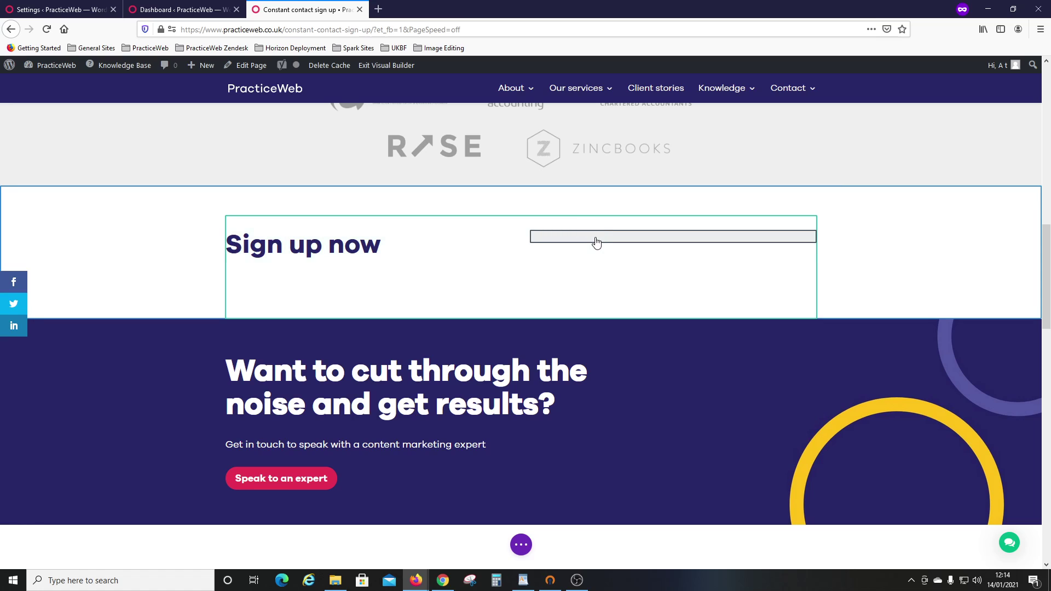
{"action": "mouse_move", "coordinate": [629, 238]}
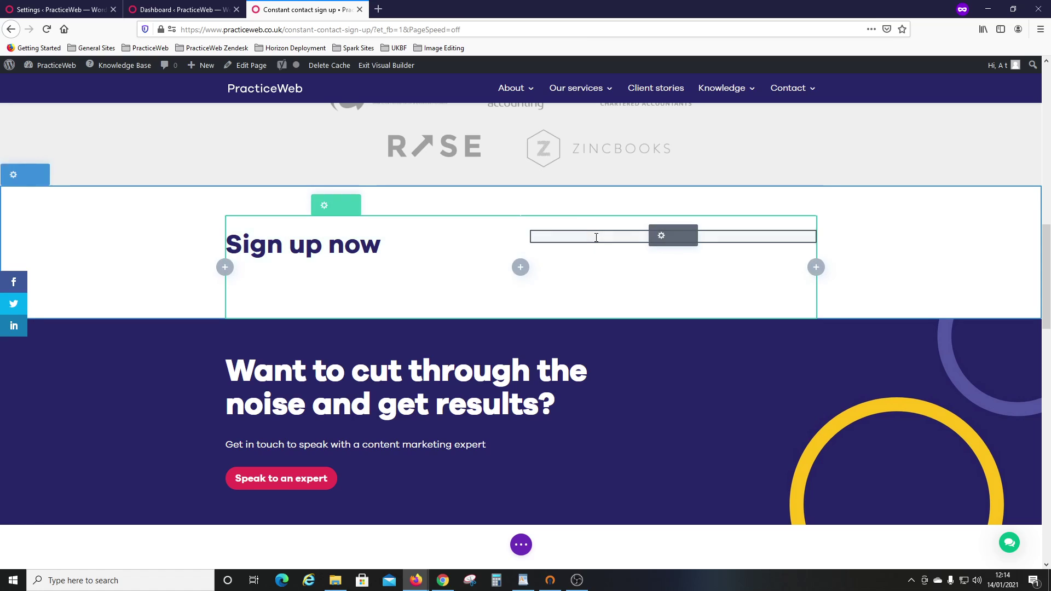
{"action": "left_click", "coordinate": [661, 237]}
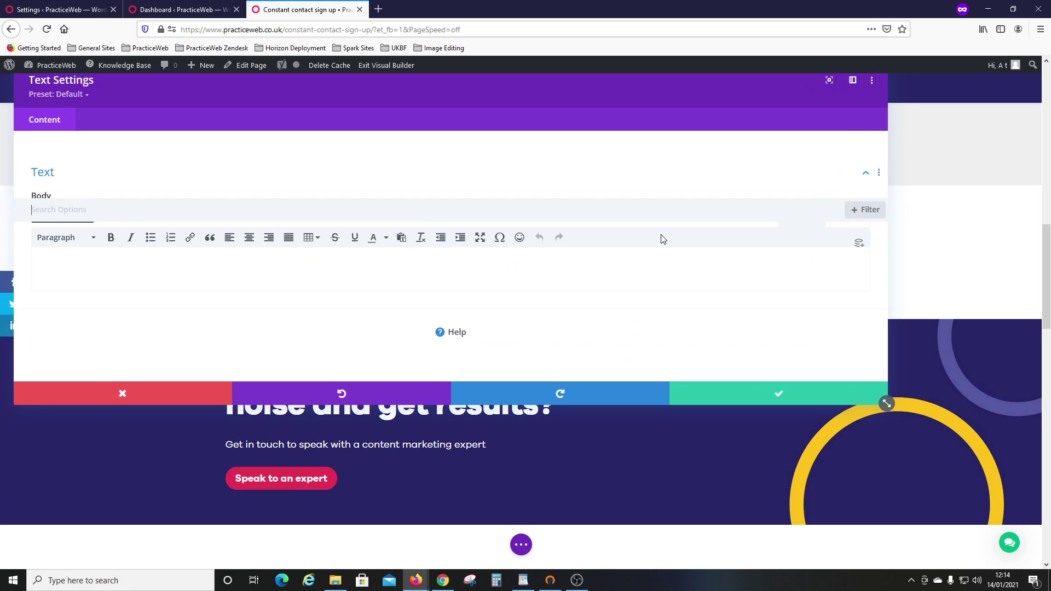
{"action": "left_click", "coordinate": [137, 268]}
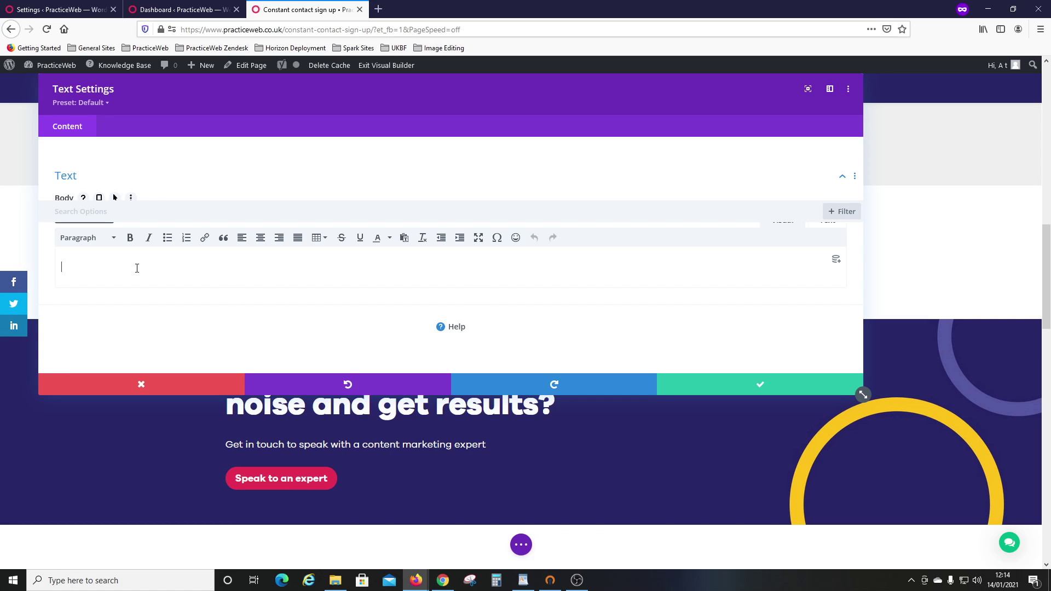
{"action": "key", "text": "ctrl+v"}
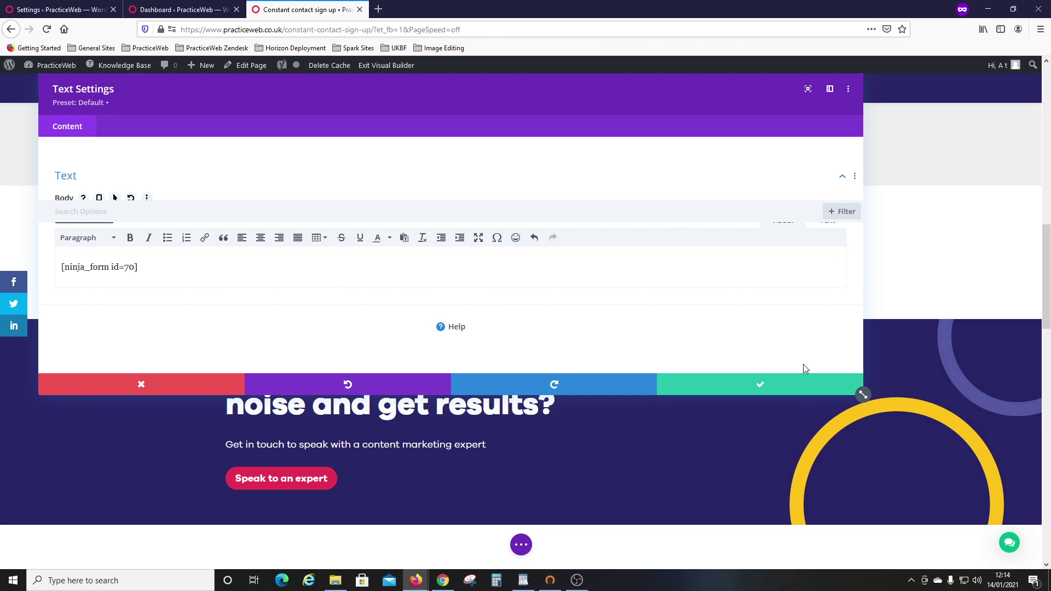
{"action": "left_click", "coordinate": [744, 391]}
Step: Save the page, exit the Visual Builder and view the sign-up form on the live page
{"action": "scroll", "coordinate": [416, 346], "scroll_direction": "down", "scroll_amount": 1}
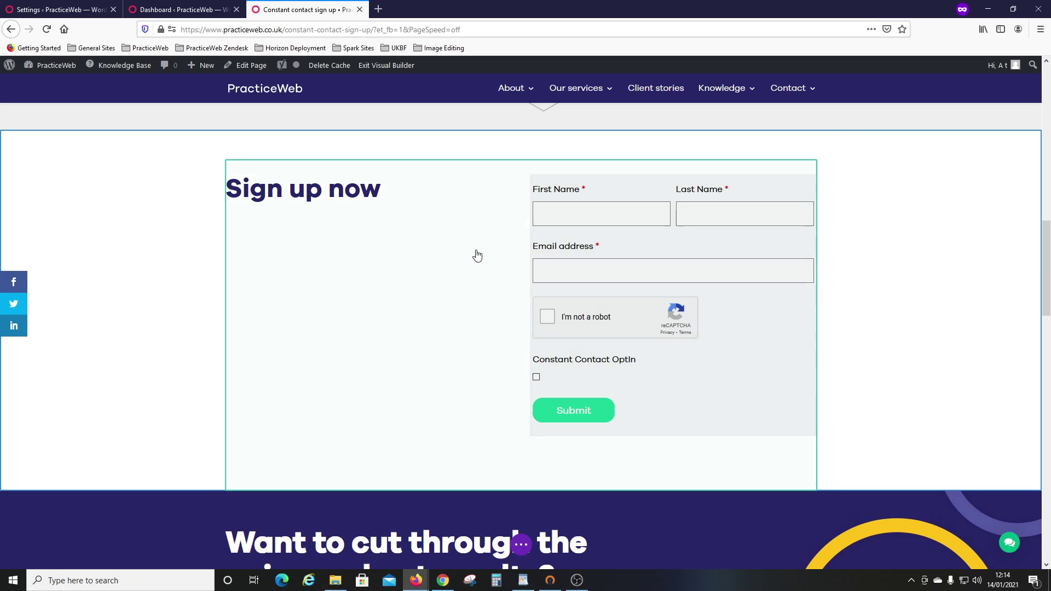
{"action": "scroll", "coordinate": [1003, 254], "scroll_direction": "up", "scroll_amount": 1}
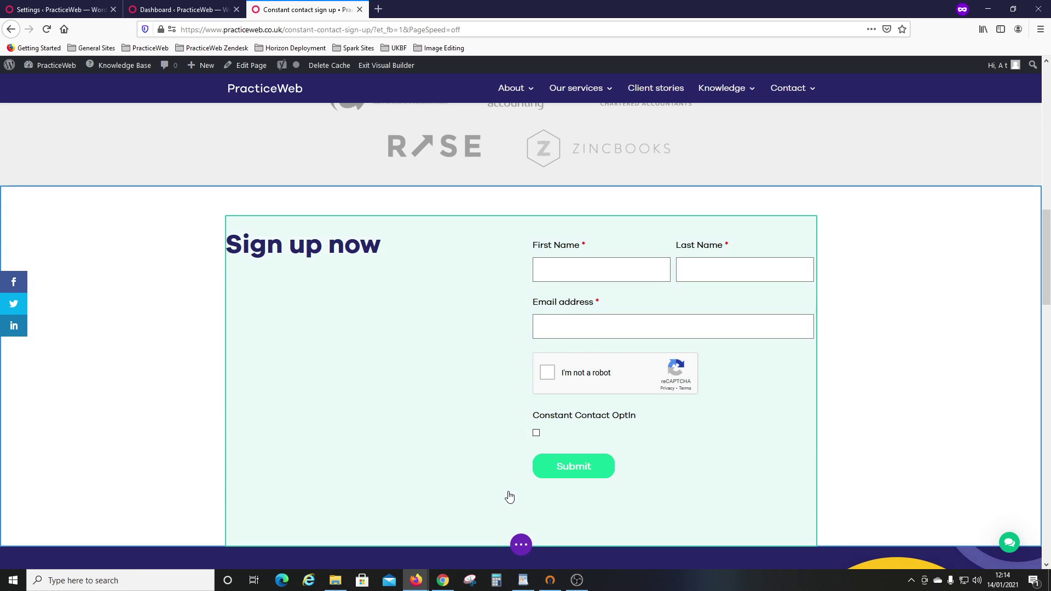
{"action": "left_click", "coordinate": [521, 545]}
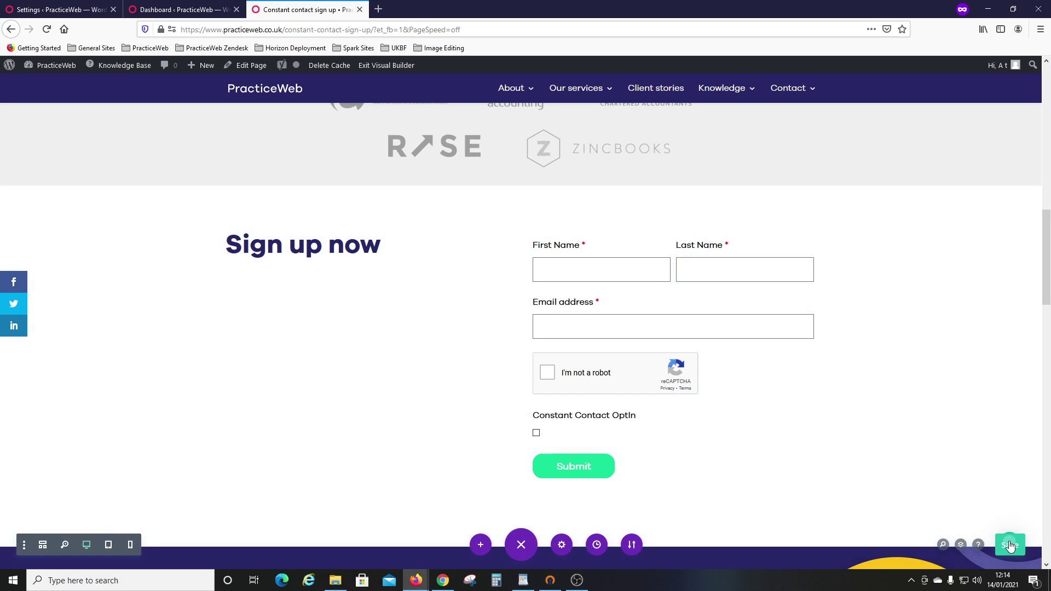
{"action": "left_click", "coordinate": [1010, 545]}
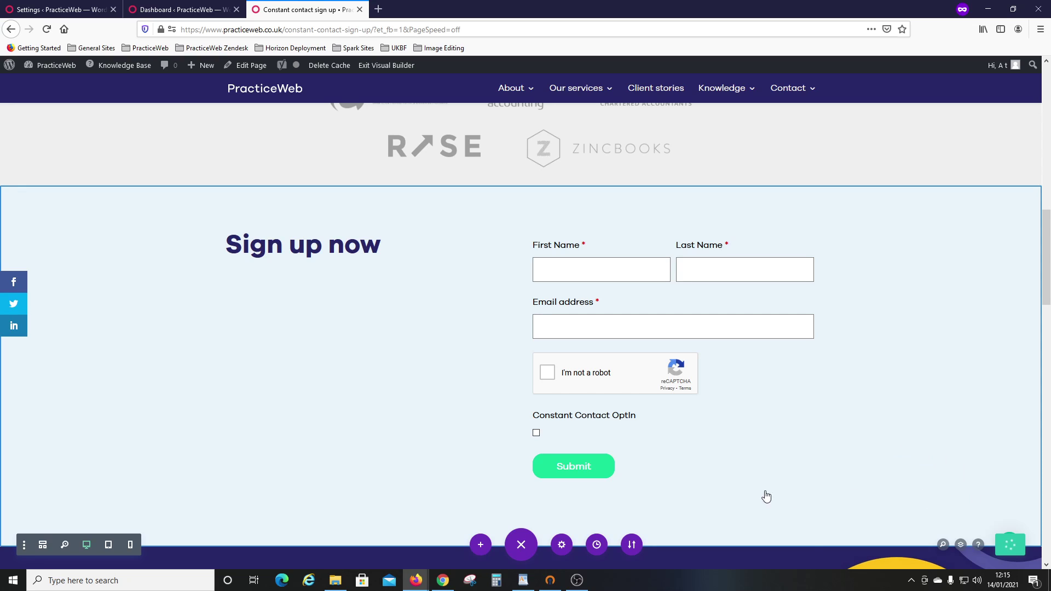
{"action": "left_click", "coordinate": [520, 545]}
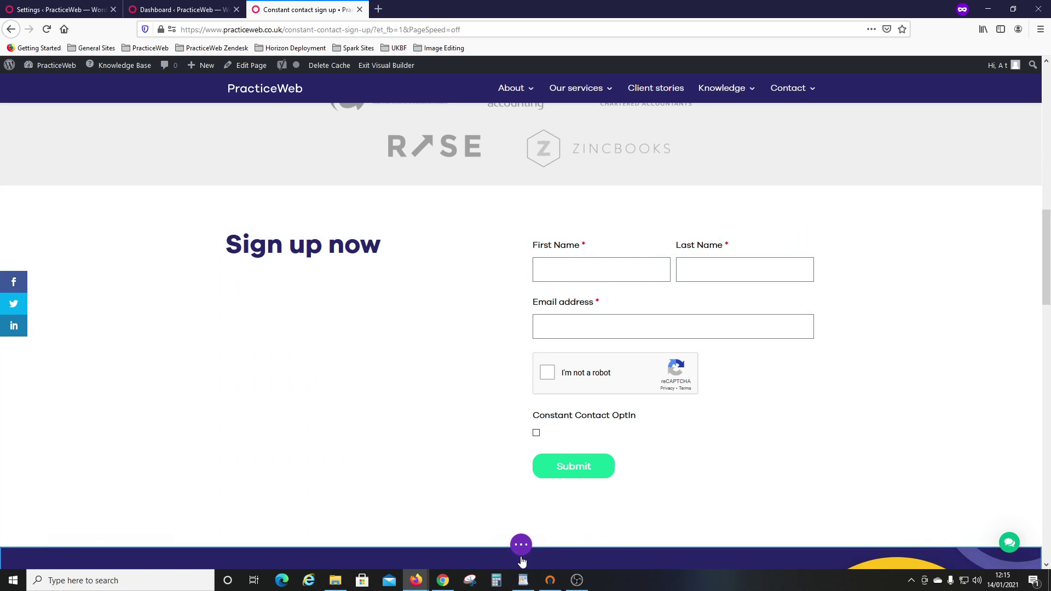
{"action": "left_click", "coordinate": [387, 67]}
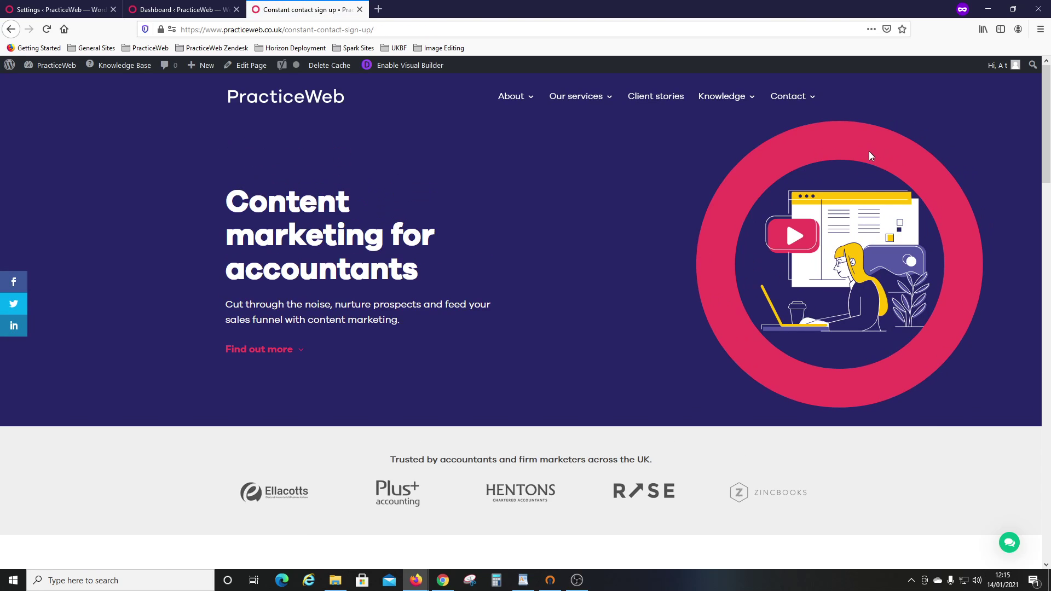
{"action": "left_click_drag", "start_coordinate": [1045, 84], "coordinate": [1040, 181]}
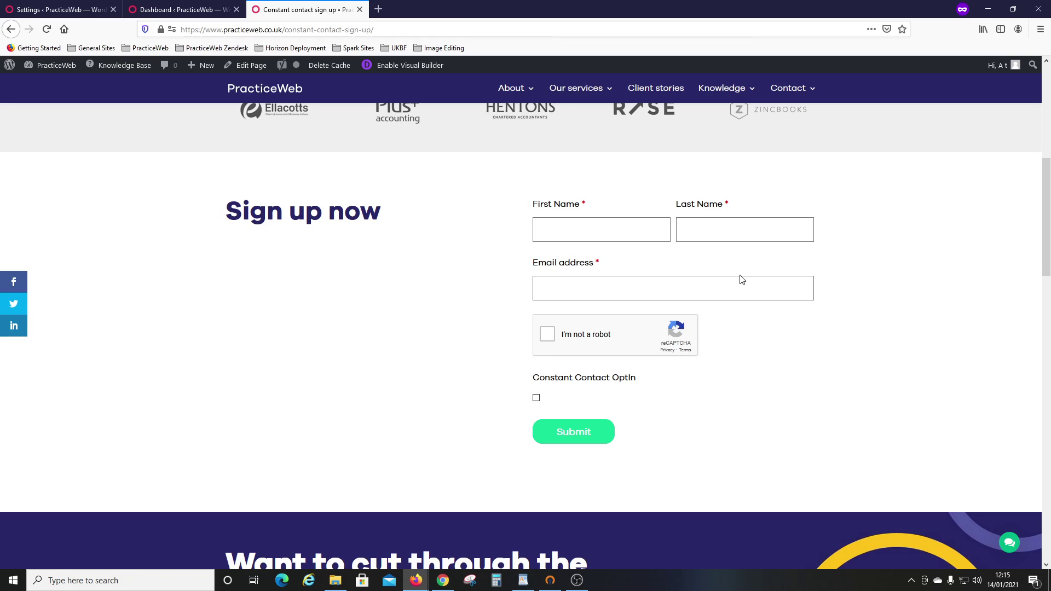